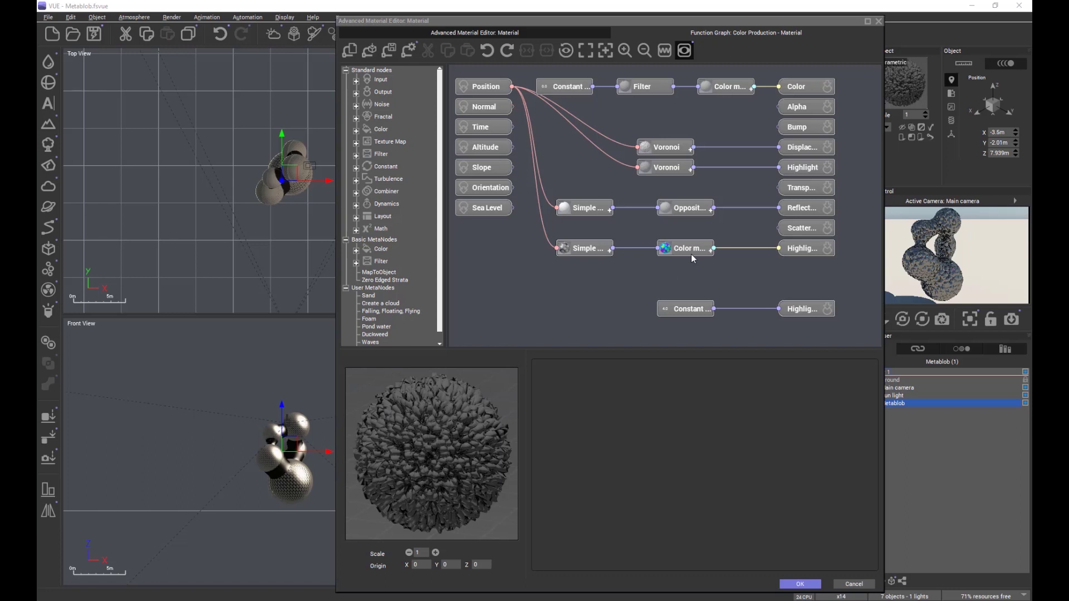
- Pull the Opposite node off the stacked Color map node and return Color map to its row
left_click_drag(690, 252, 688, 208)
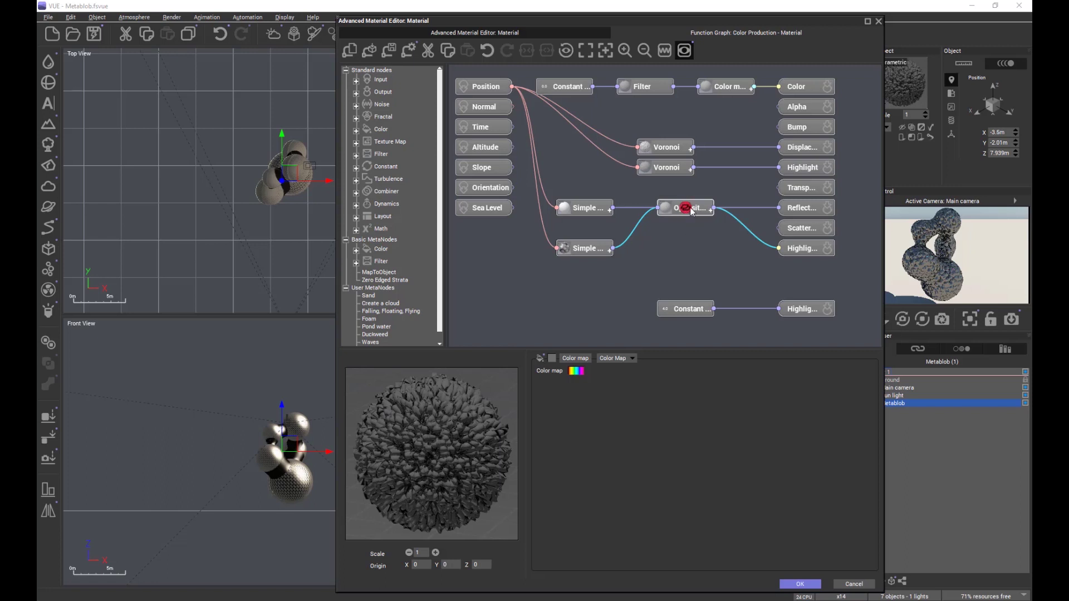
mouse_move(687, 206)
left_mouse_down()
mouse_move(680, 268)
mouse_move(684, 209)
left_mouse_up()
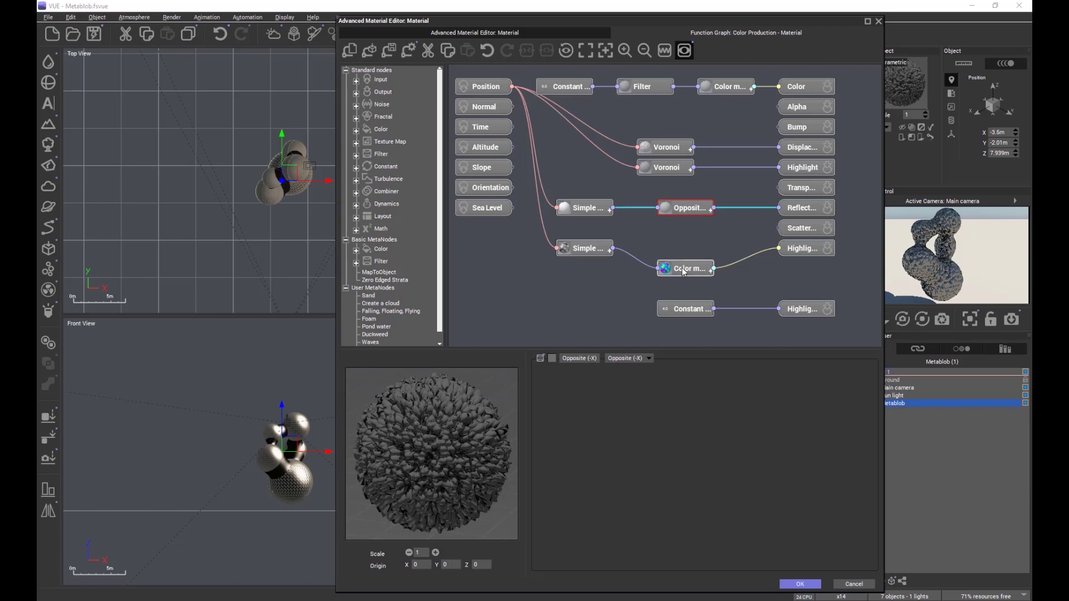
mouse_move(680, 269)
left_mouse_down()
mouse_move(686, 208)
mouse_move(679, 251)
left_mouse_up()
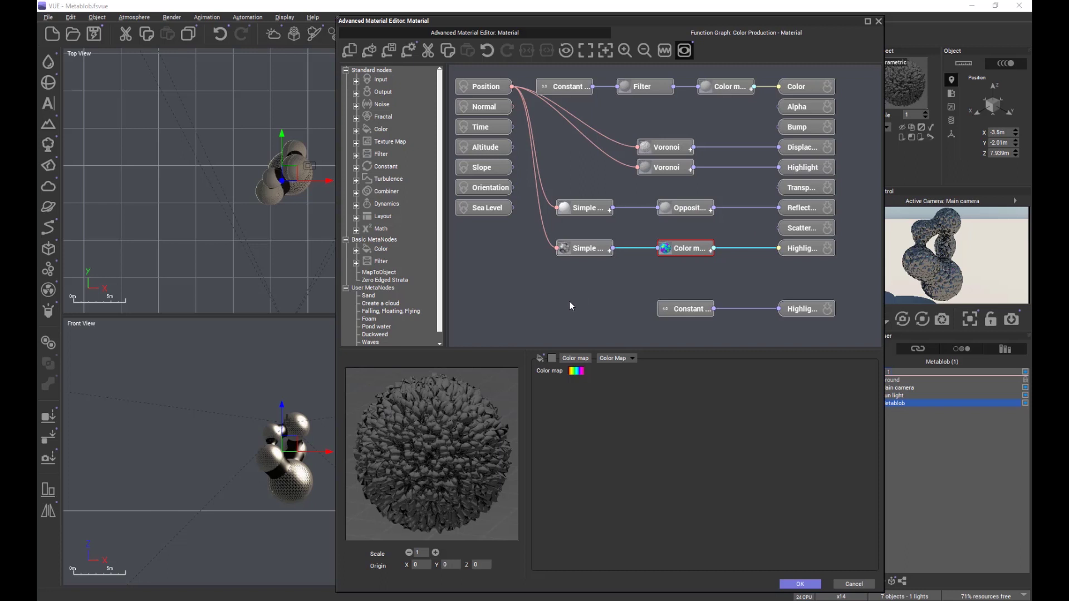
- Delete the Simple-to-Color map connection with Delete Connection, then reselect the Color map node
left_click(646, 285)
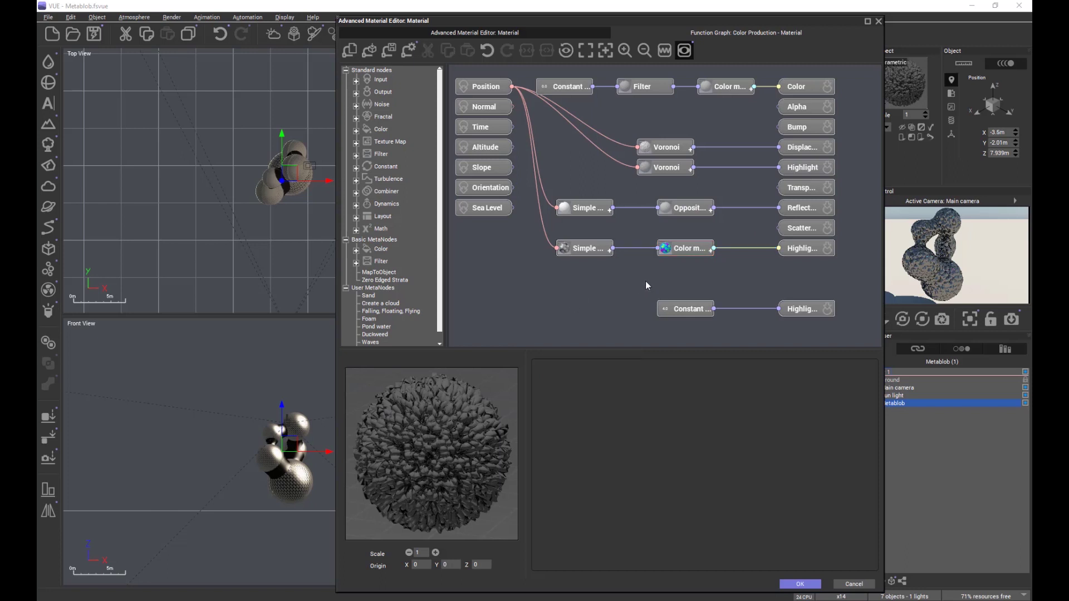
right_click(634, 252)
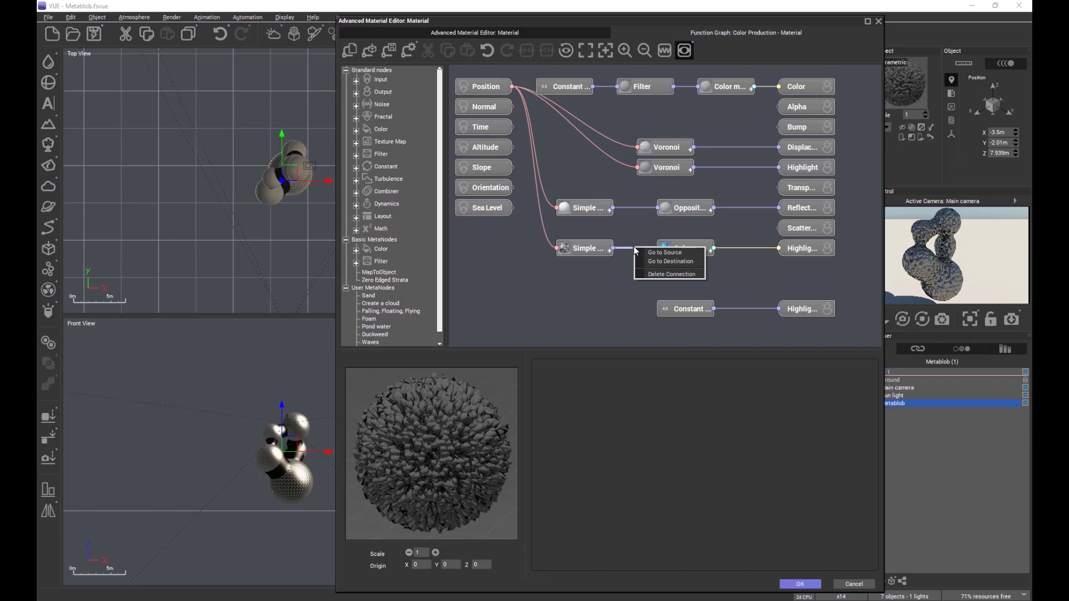
left_click(657, 275)
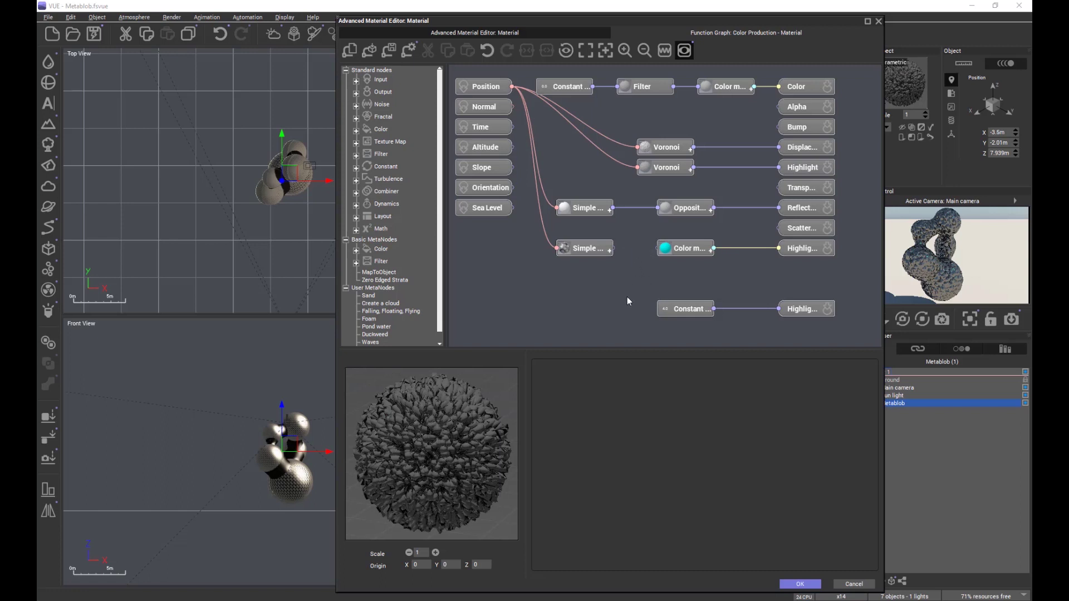
left_click(658, 250)
- Link Simple fractal's Altitude output into Color map, then go to the link's source node
left_click(614, 250)
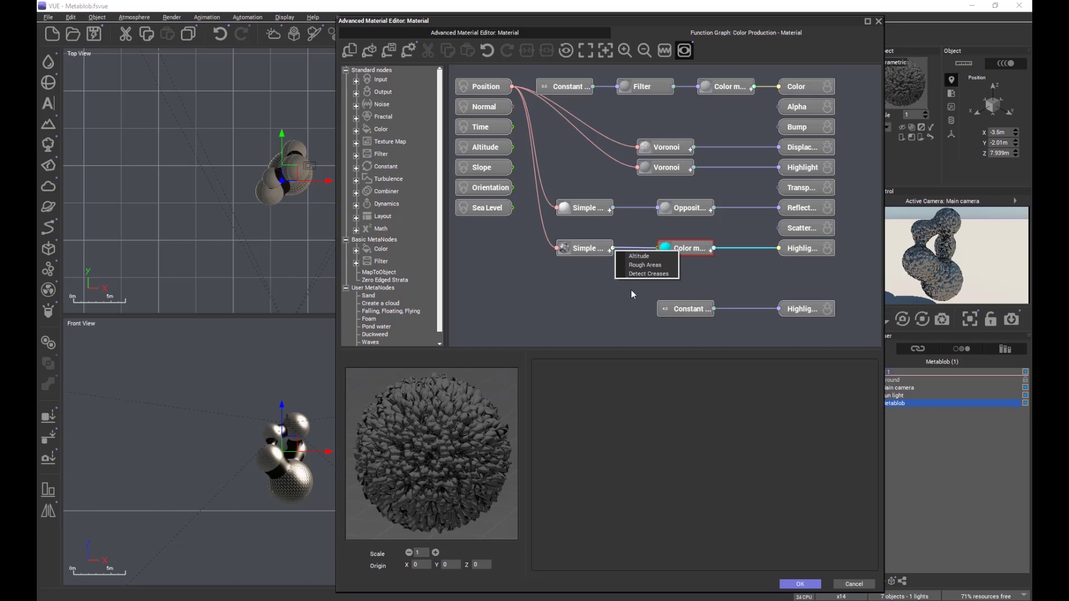
left_click(591, 291)
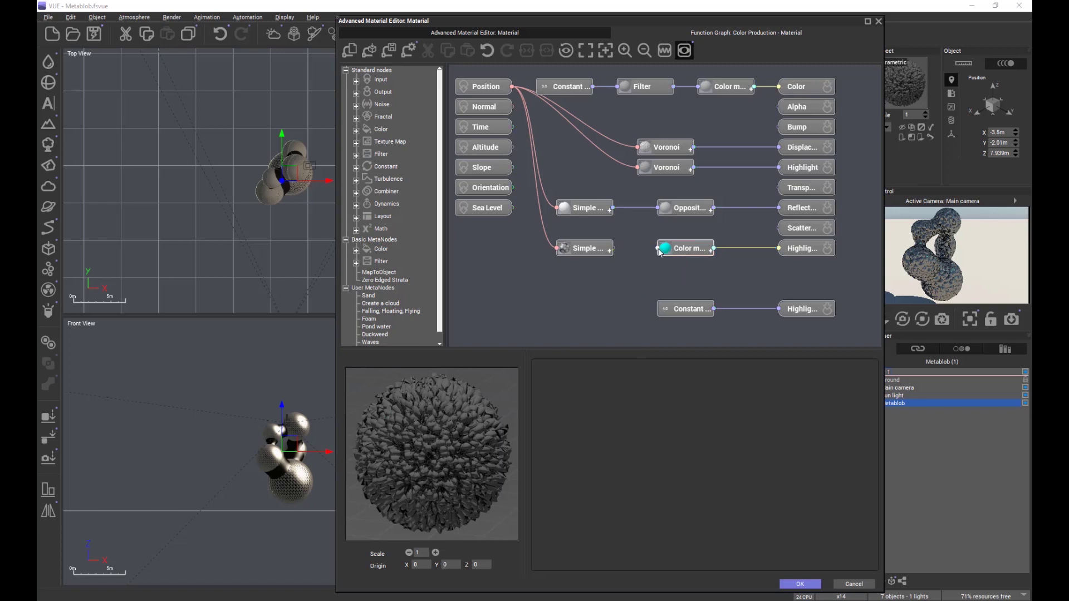
left_click(612, 249)
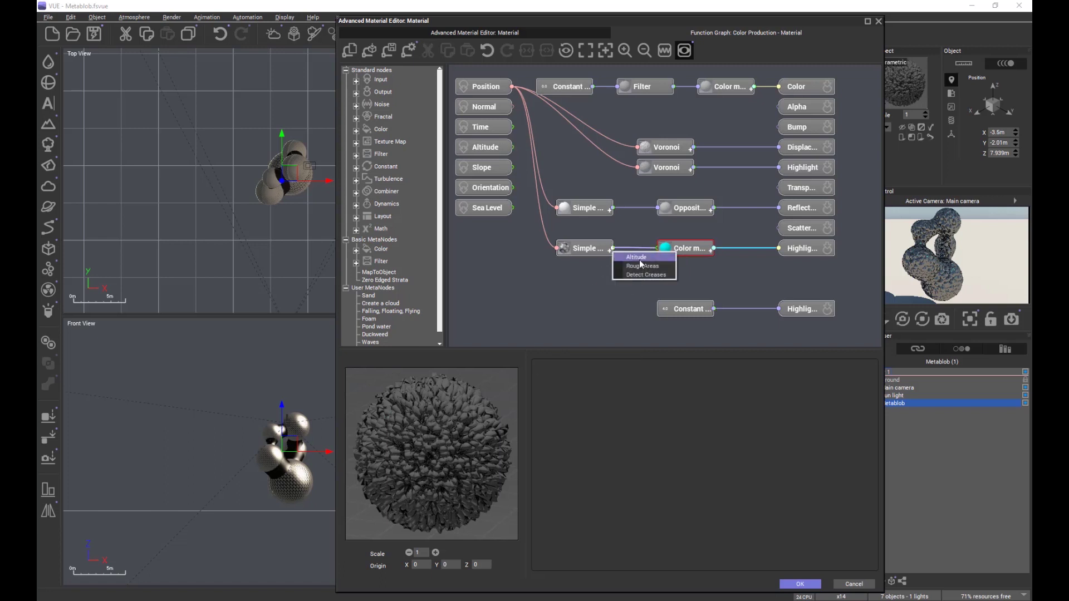
left_click(639, 261)
left_click(634, 248)
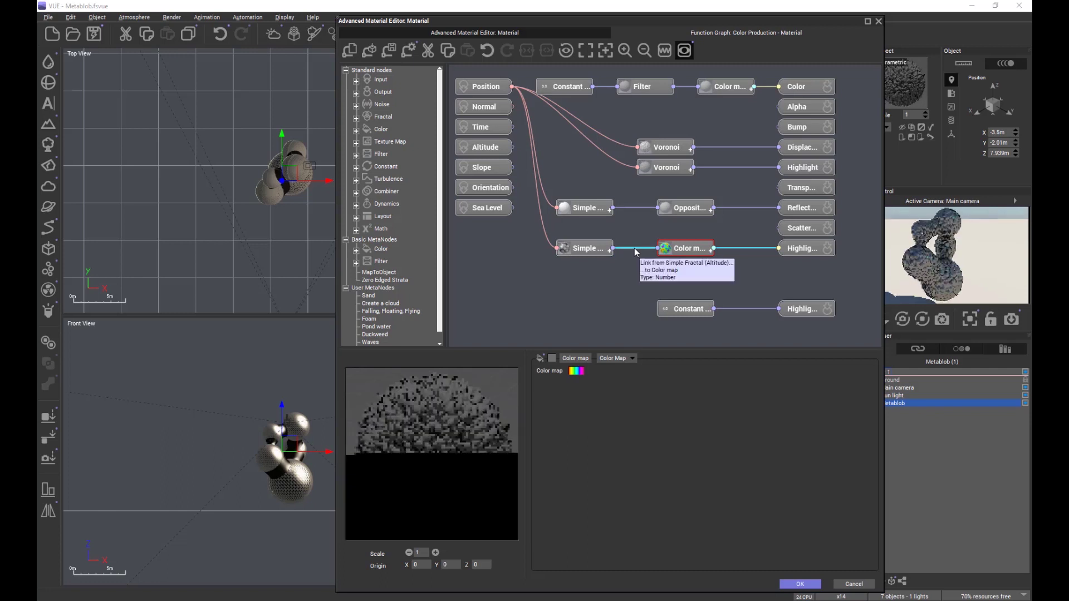
right_click(637, 250)
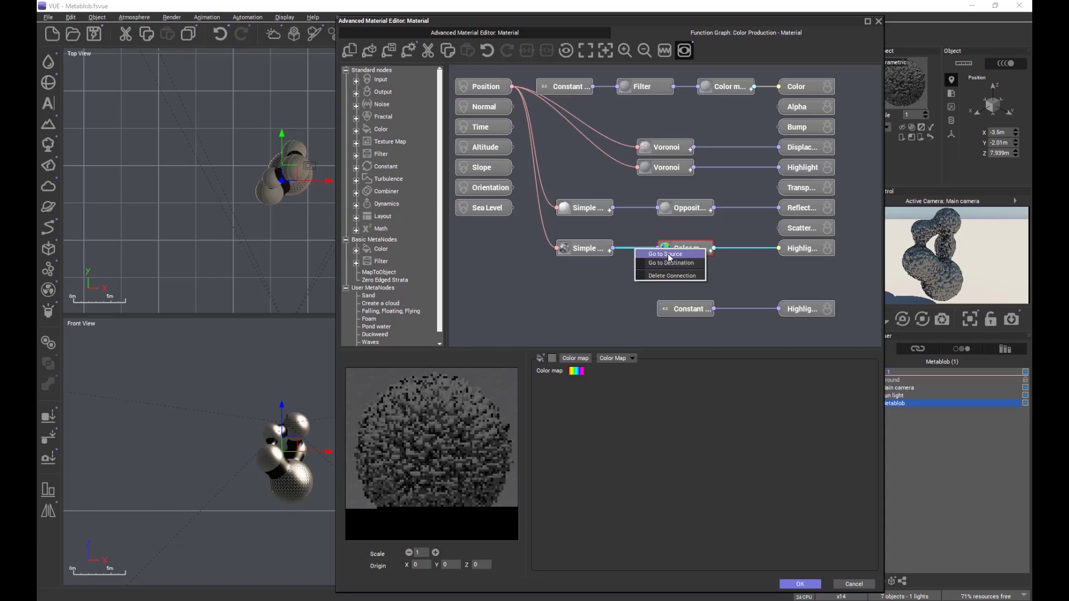
left_click(667, 253)
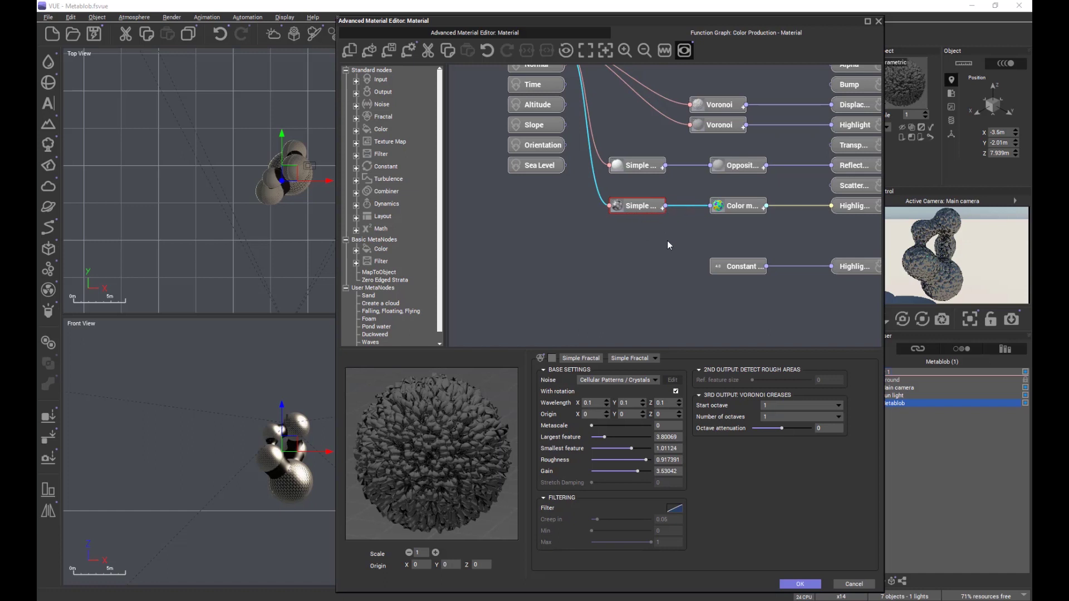
- Go to the link's destination Color map node, pan back up, and select the lower Simple fractal
right_click(689, 206)
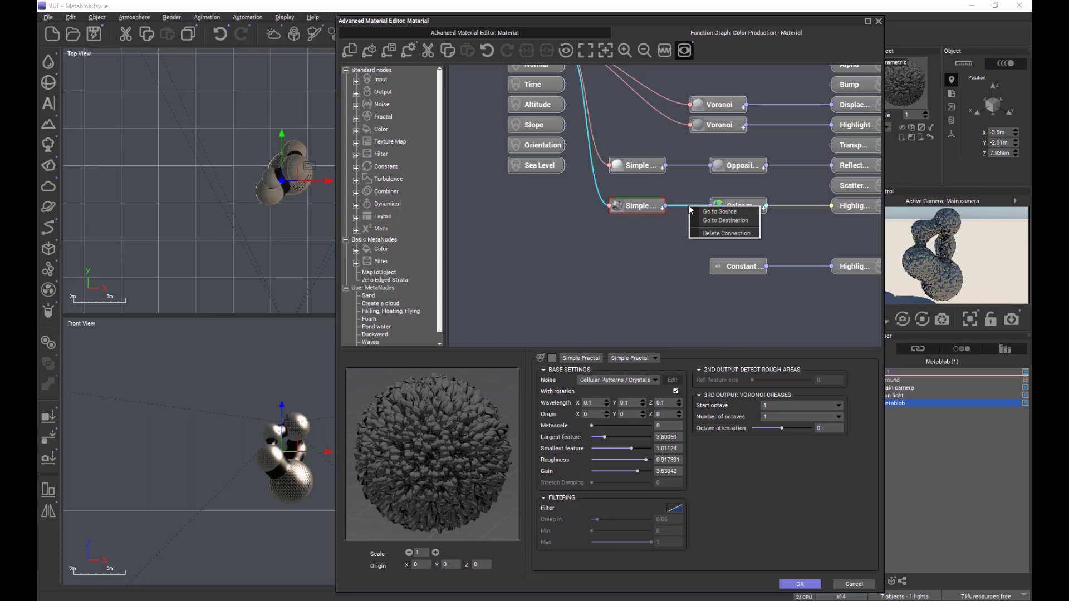
left_click(717, 220)
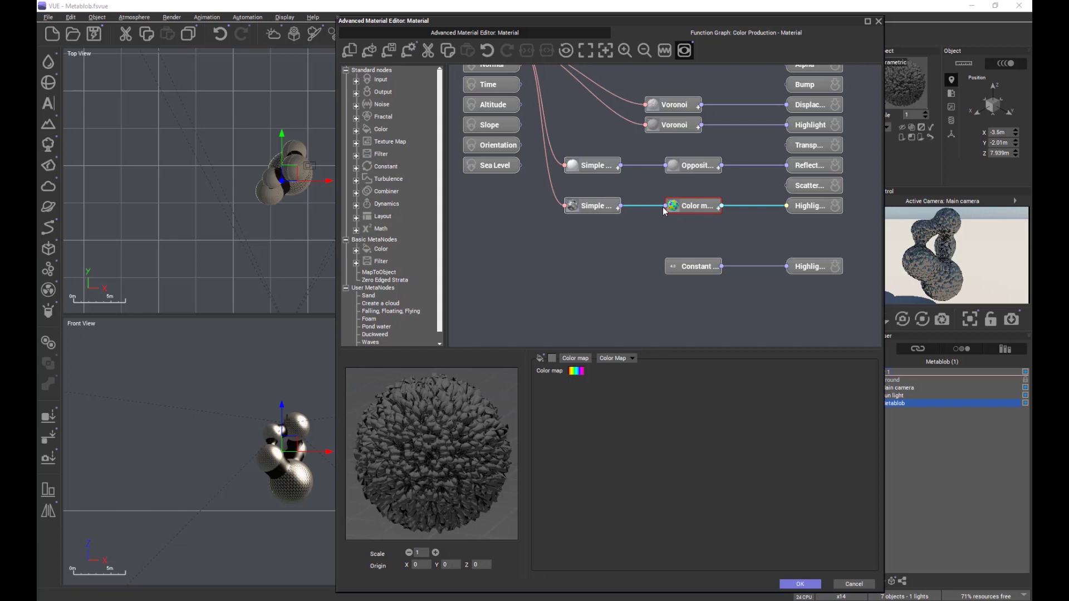
right_click_drag(643, 226, 644, 272)
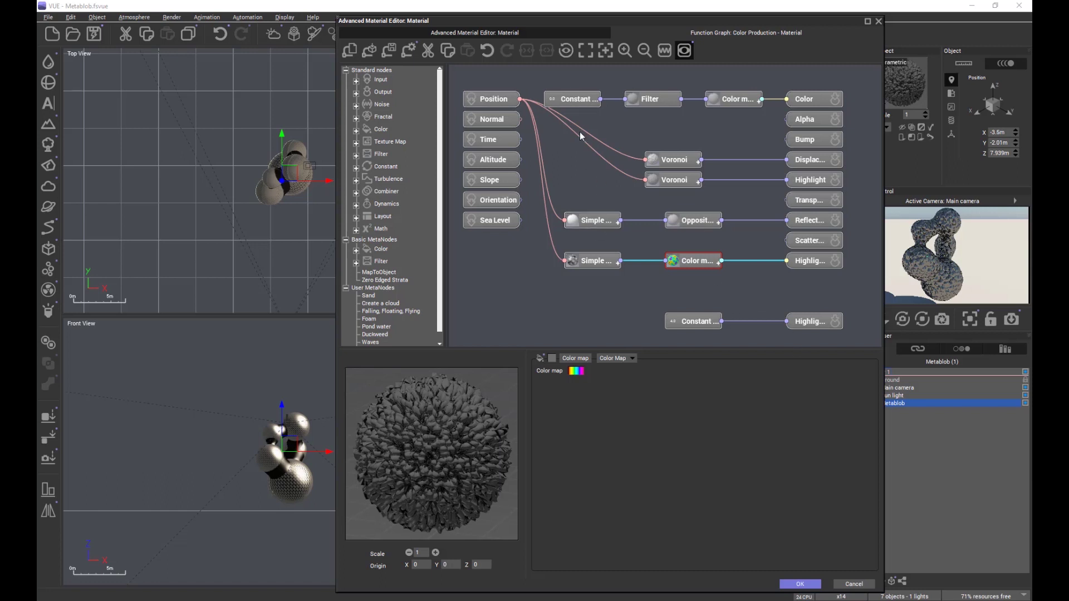
left_click(609, 312)
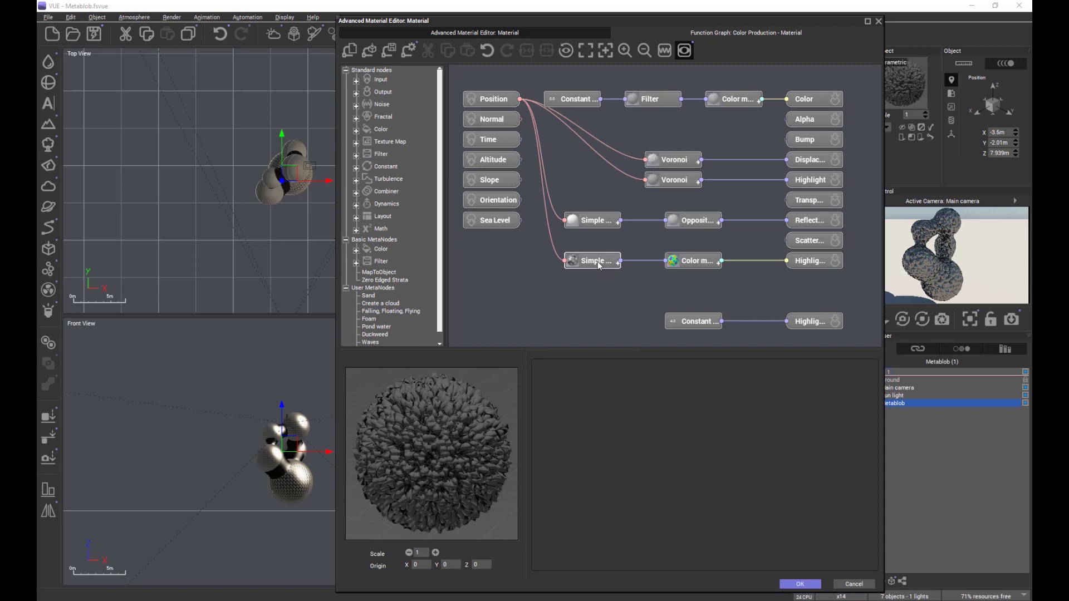
left_click(599, 265)
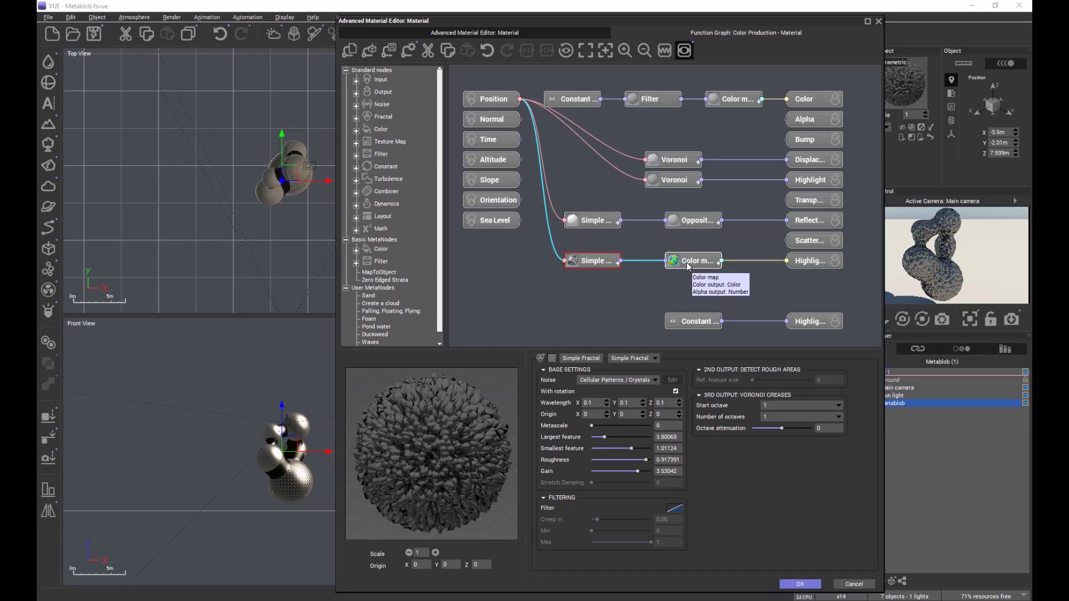
- Enable Show Background Grid in the function graph options
left_click(573, 311)
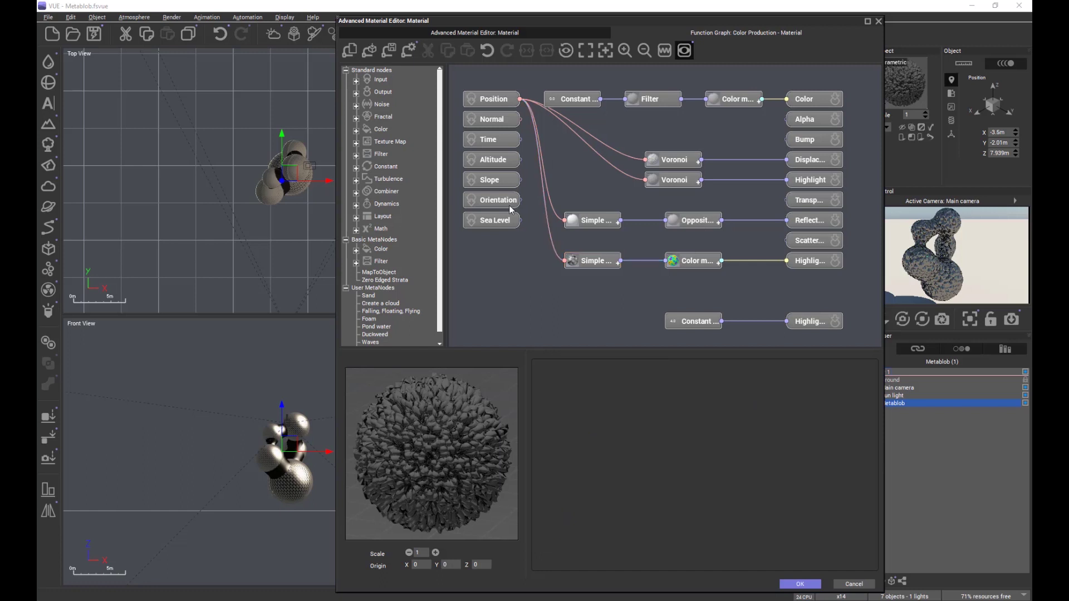
left_click(410, 53)
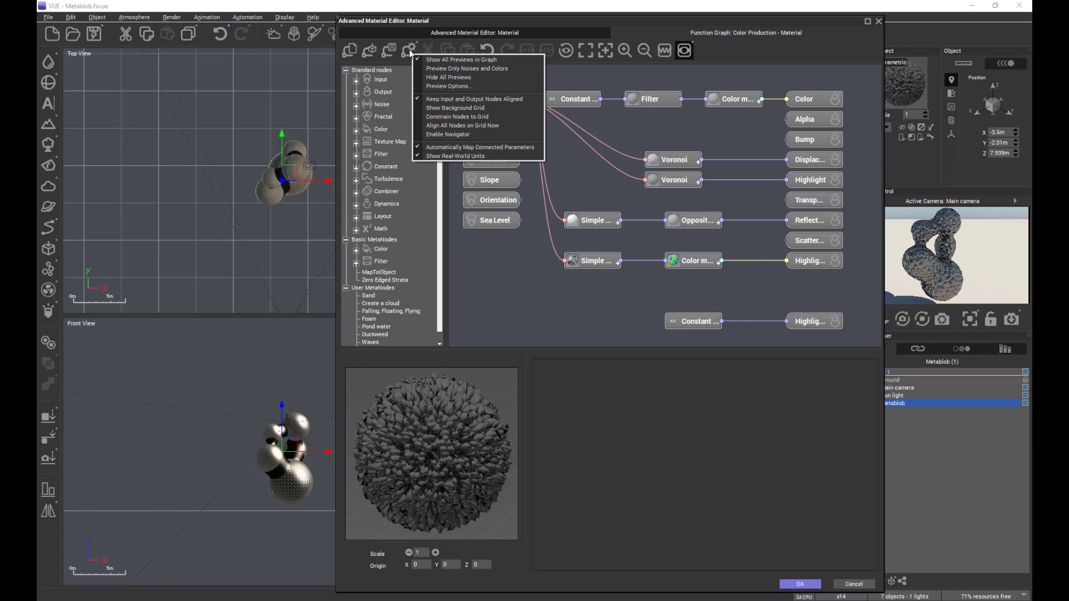
left_click(456, 108)
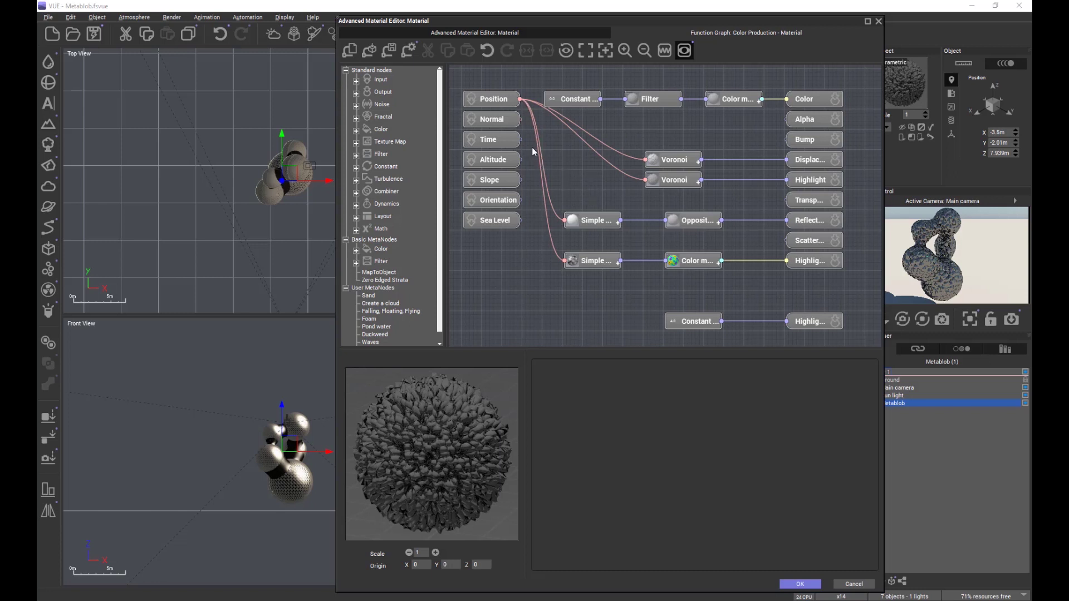
left_click(411, 51)
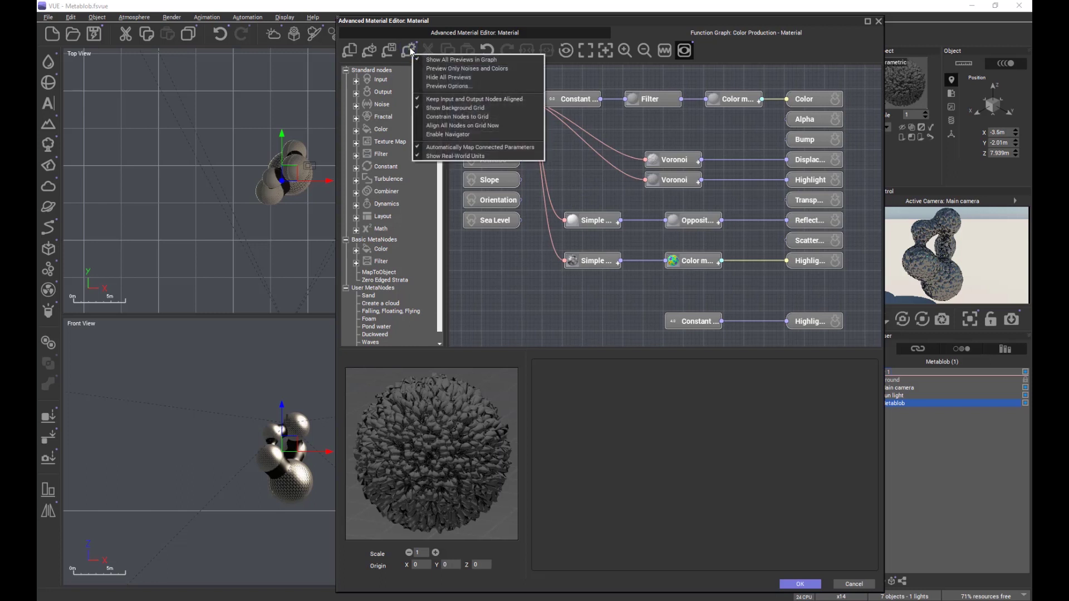
- Enable Constrain Nodes to Grid and snap the upper Simple fractal level with the Opposite node
left_click(473, 118)
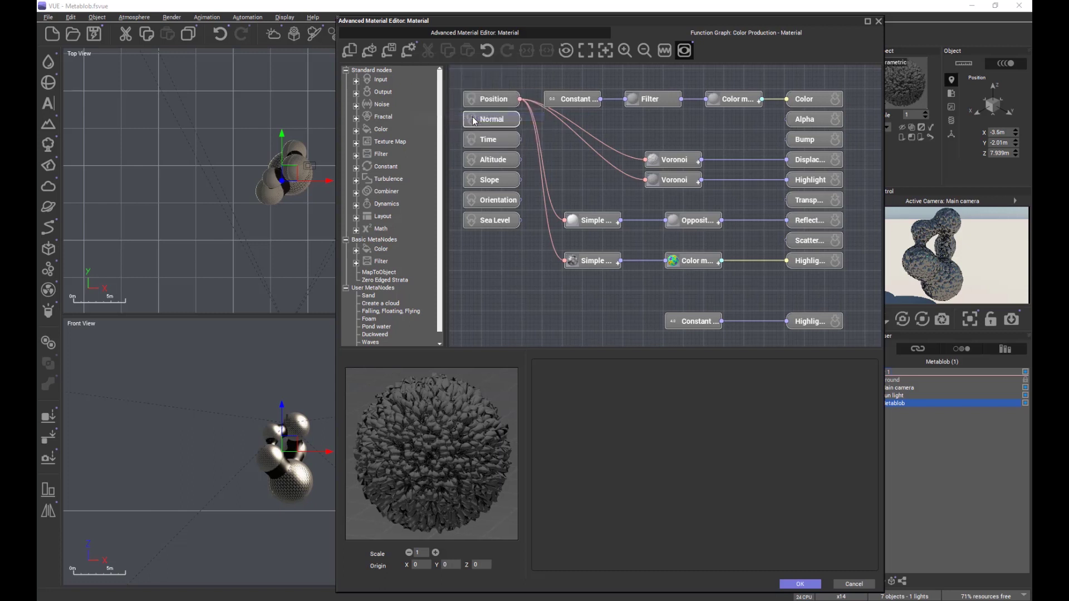
left_click(593, 219)
mouse_move(592, 212)
left_mouse_down()
mouse_move(591, 183)
mouse_move(588, 215)
left_mouse_up()
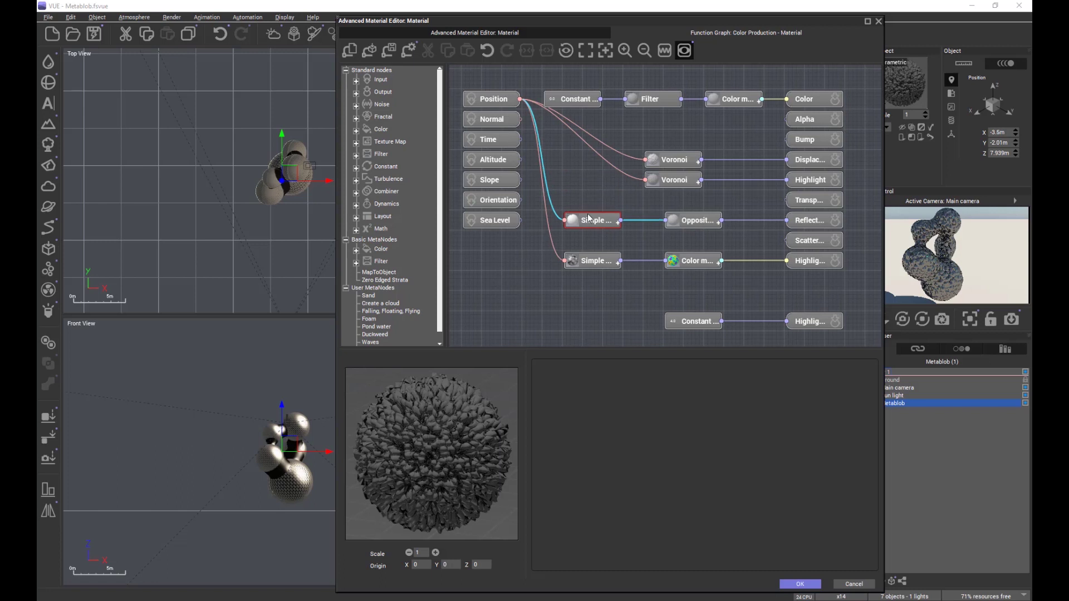
left_click(590, 218)
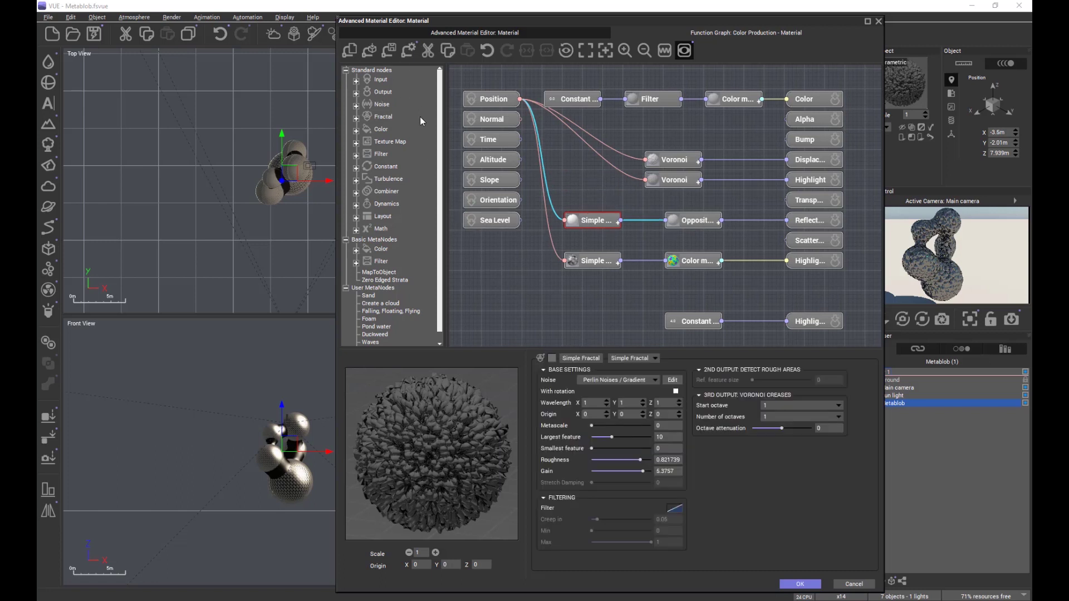
left_click(412, 55)
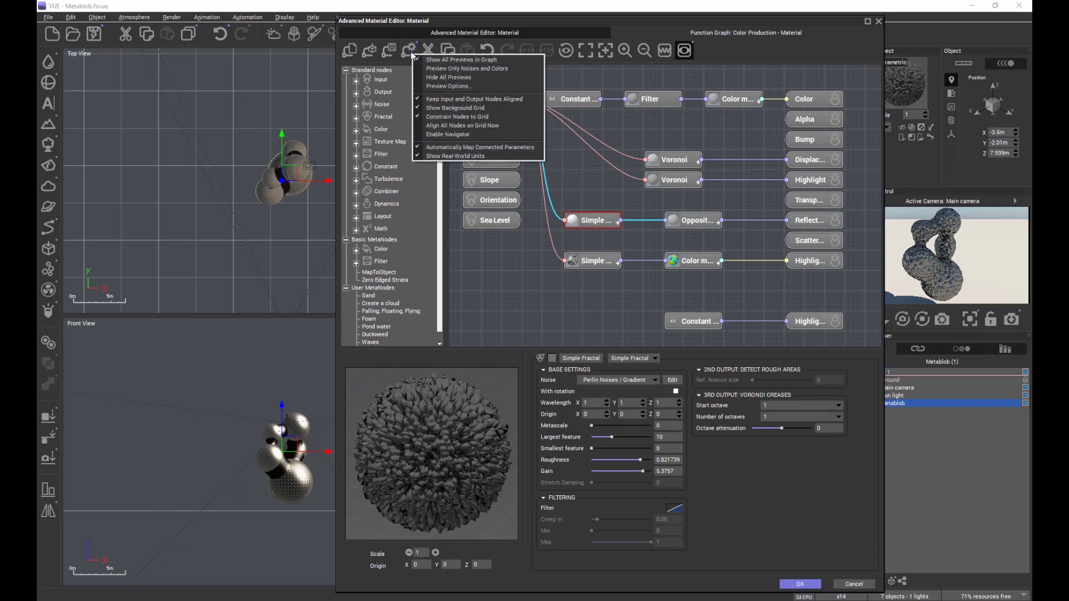
- Align all nodes on the grid, then shift the four fractal and color nodes and back
left_click(476, 127)
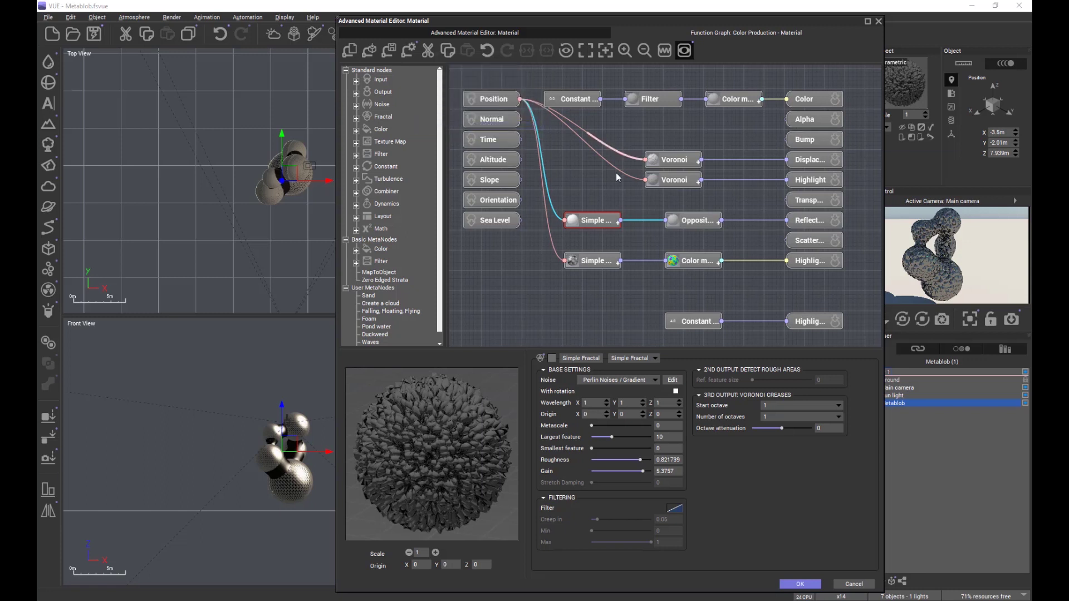
left_click(588, 199)
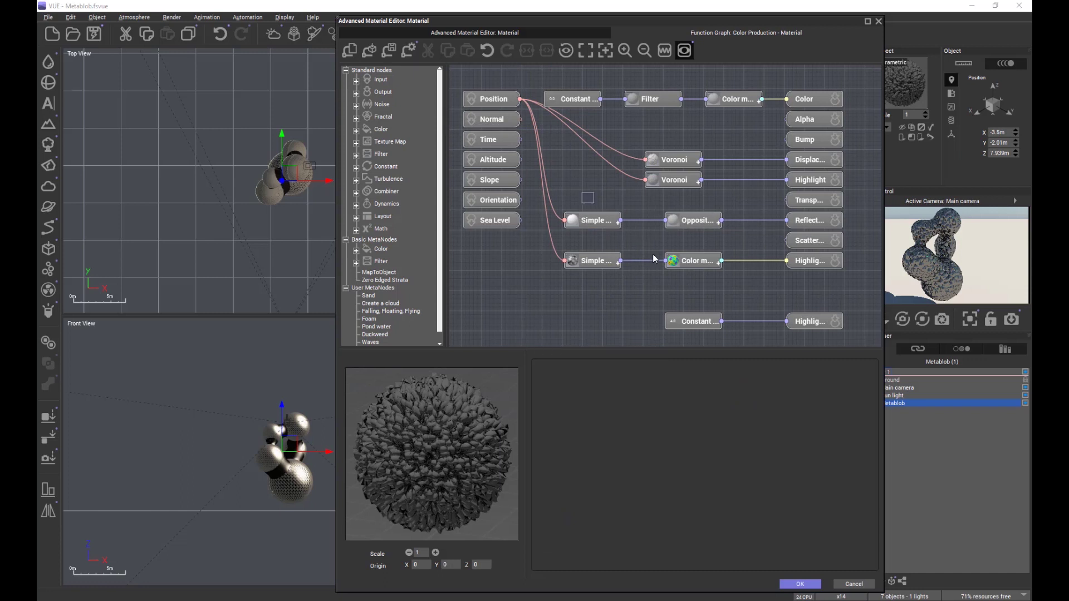
left_click_drag(654, 258, 731, 302)
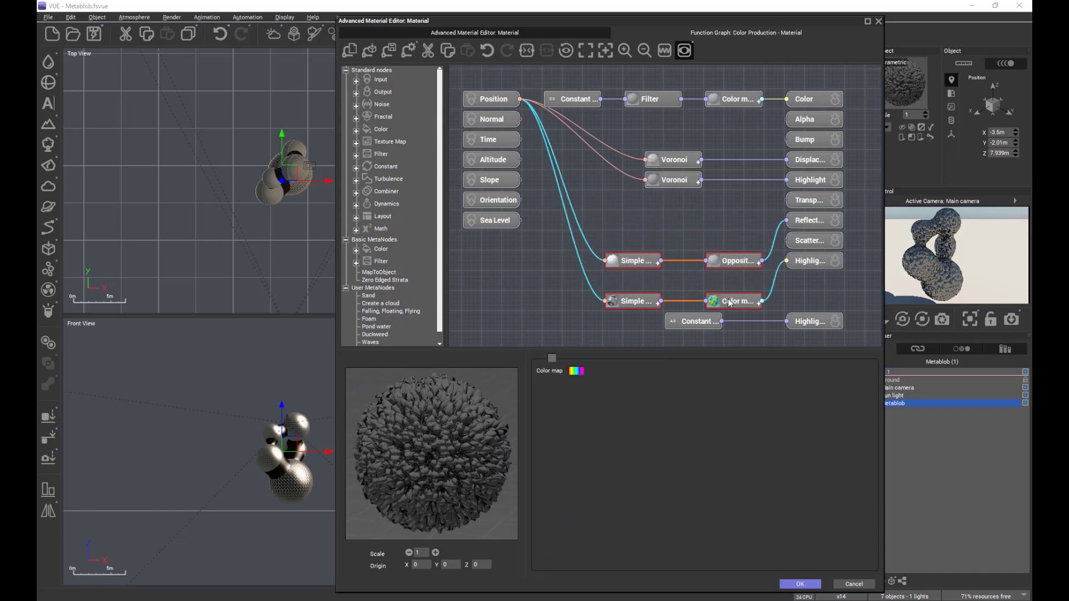
left_click(409, 49)
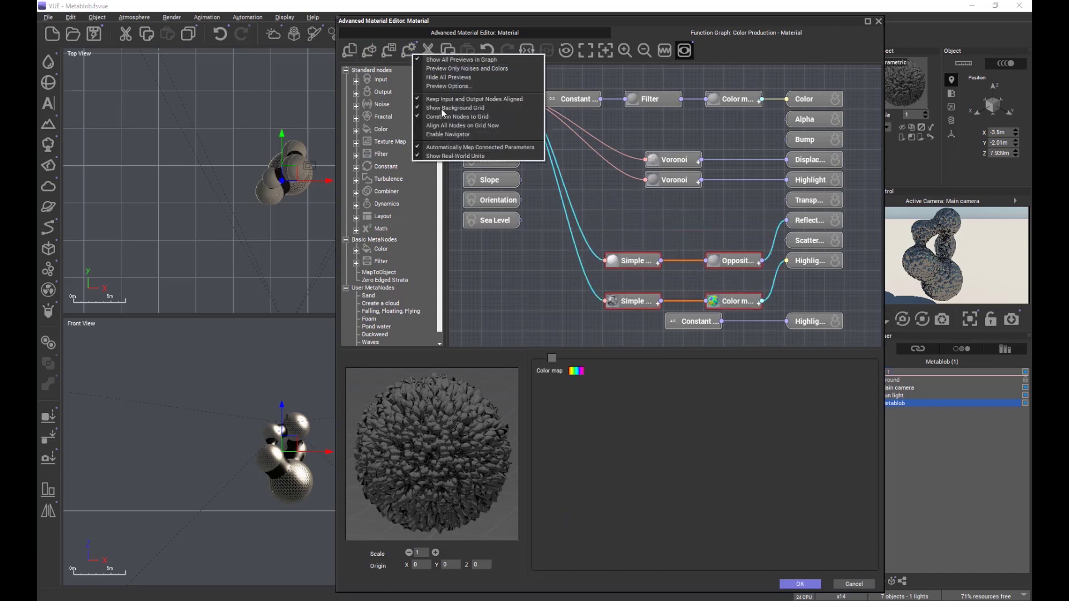
left_click(460, 125)
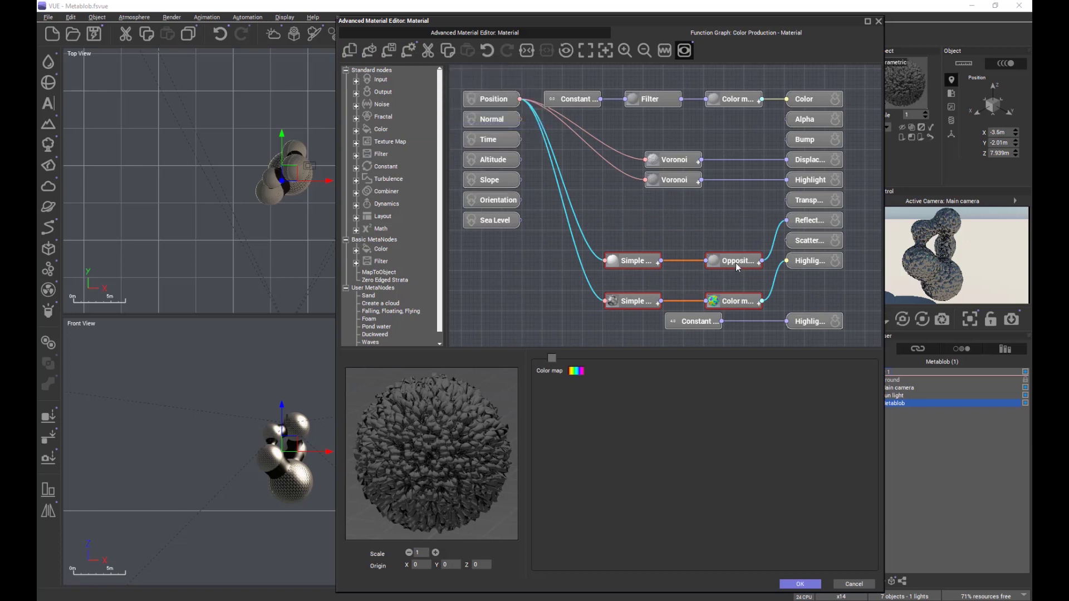
left_click_drag(736, 265, 702, 228)
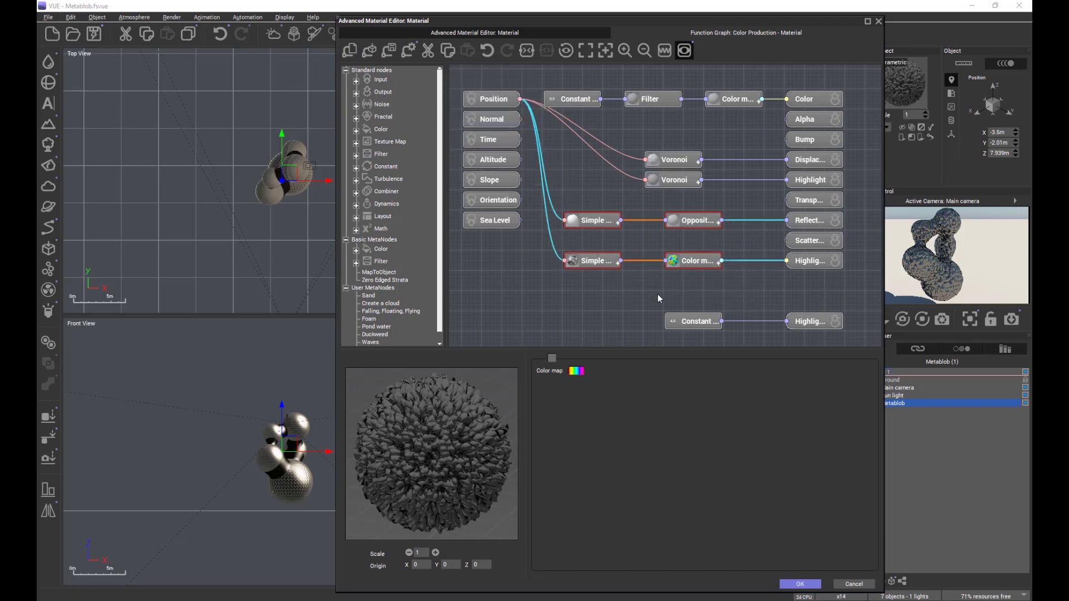
- Turn on grid constraint, move node groups including both Voronoi nodes, and snap all nodes
left_click(408, 50)
left_click(441, 117)
left_click_drag(598, 226, 547, 285)
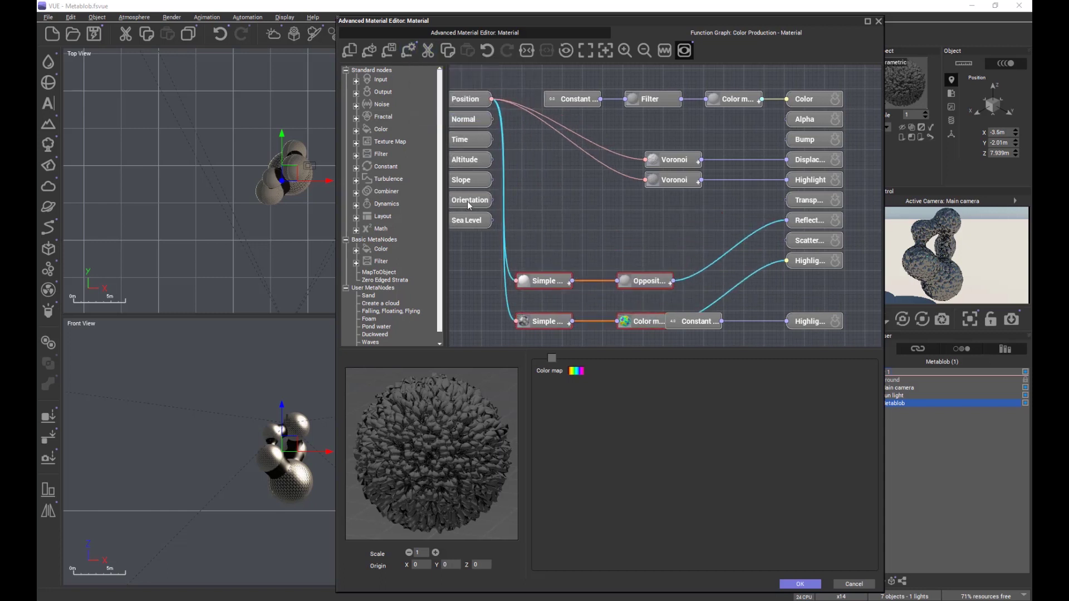
left_click_drag(655, 225, 728, 219)
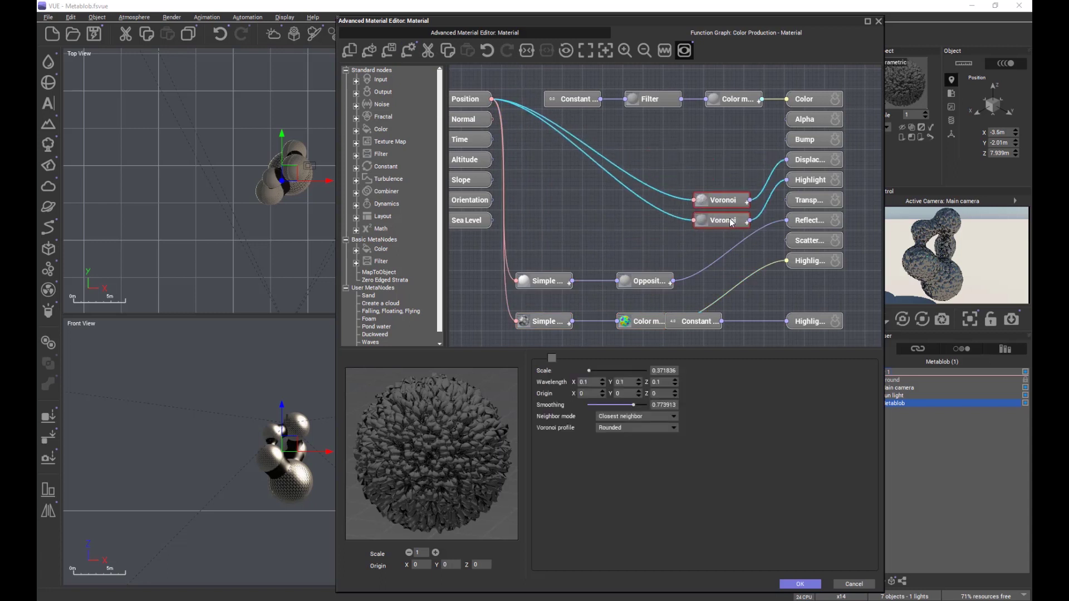
left_click(411, 51)
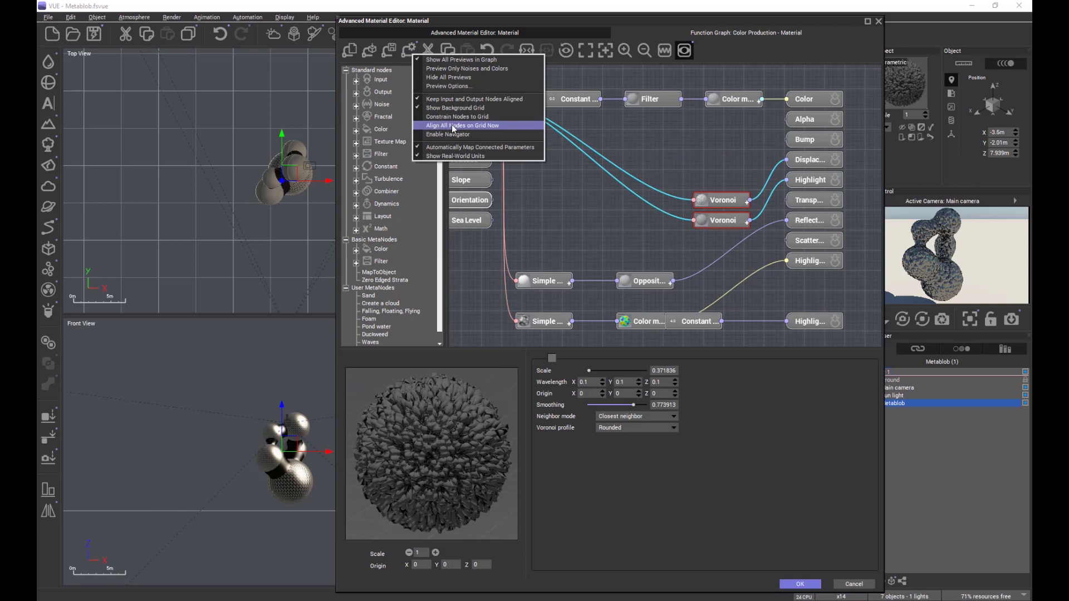
left_click(452, 126)
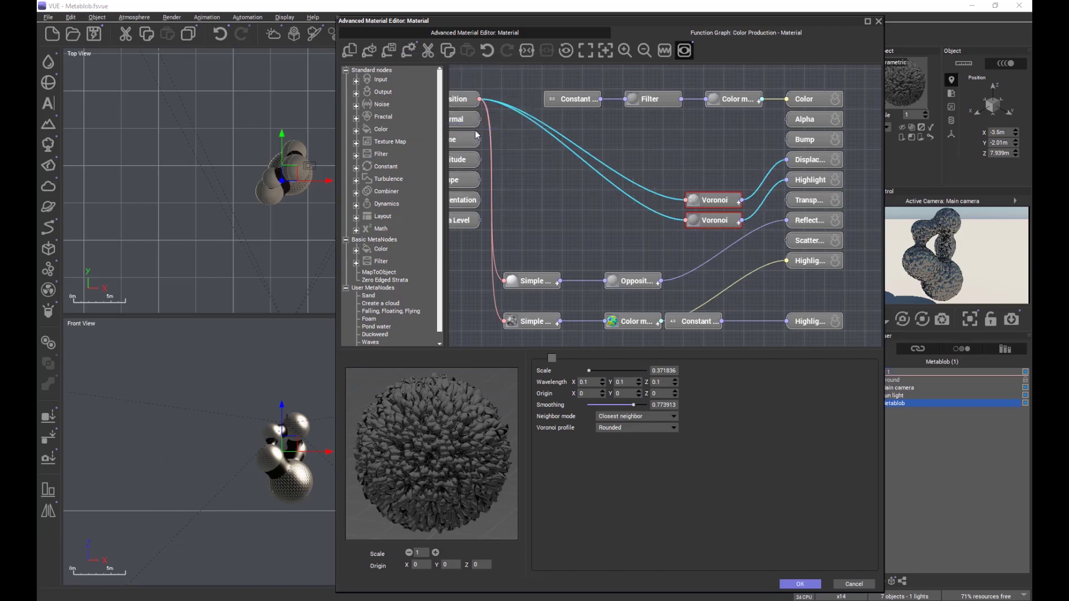
- Toggle grid constraint, then raise the two Voronoi nodes and the five bottom nodes
left_click(410, 51)
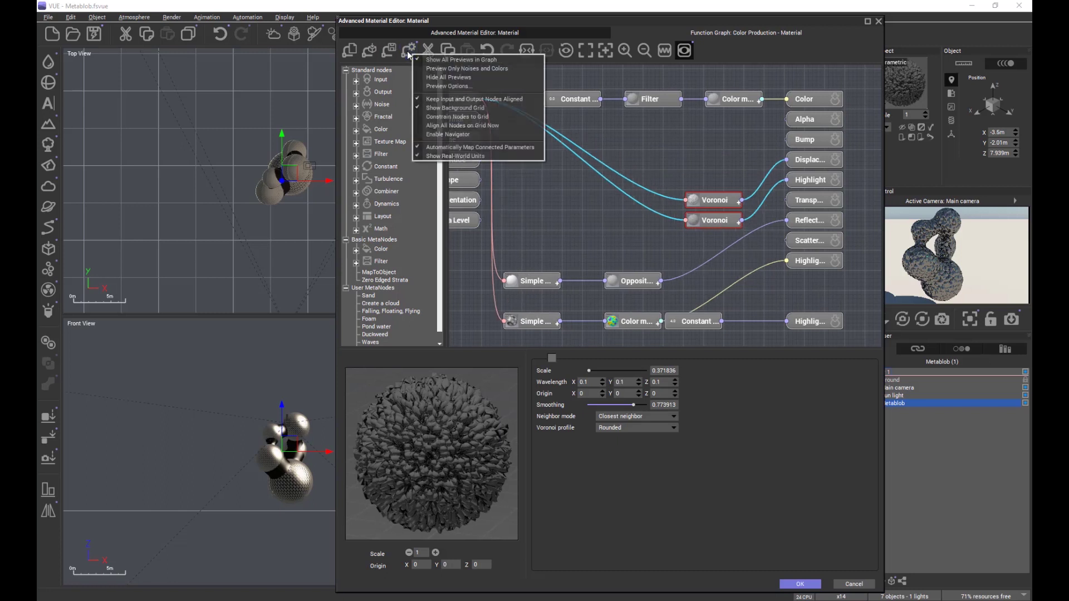
left_click(450, 118)
left_click_drag(719, 206, 711, 160)
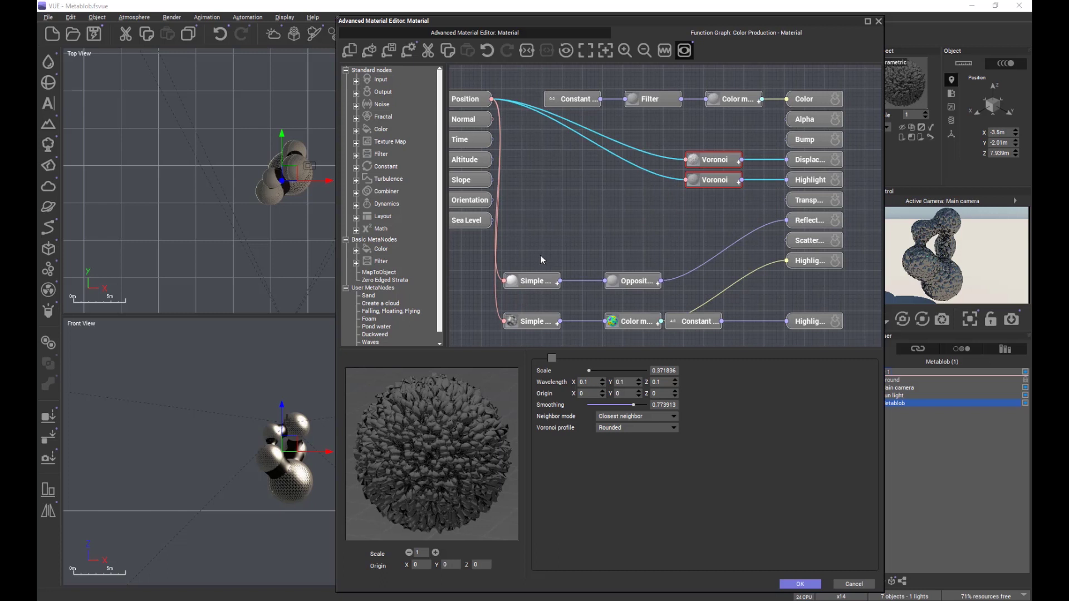
left_click_drag(540, 255, 702, 254)
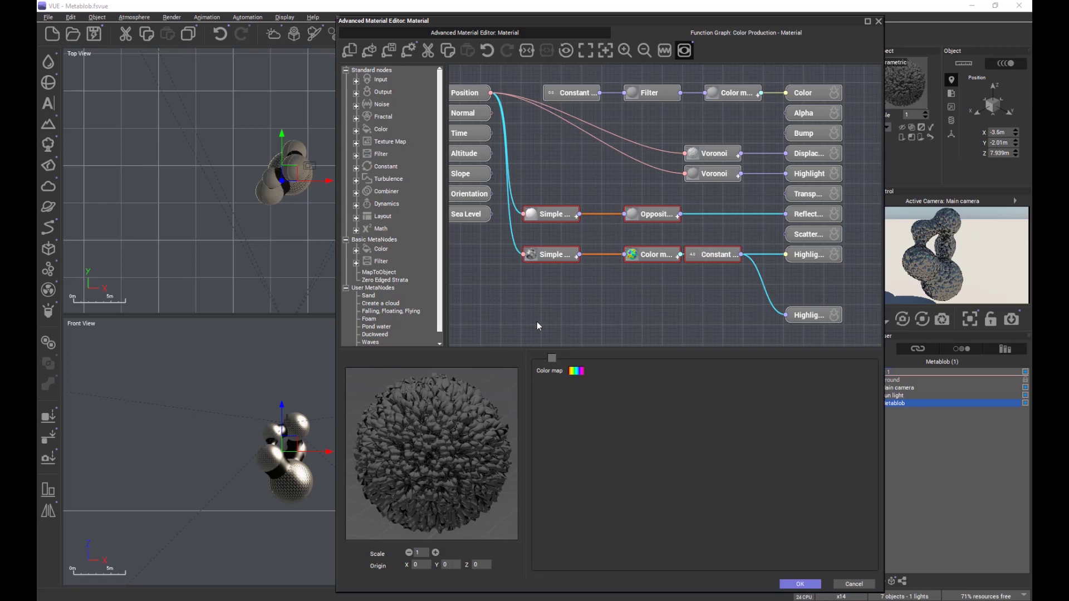
left_click(406, 49)
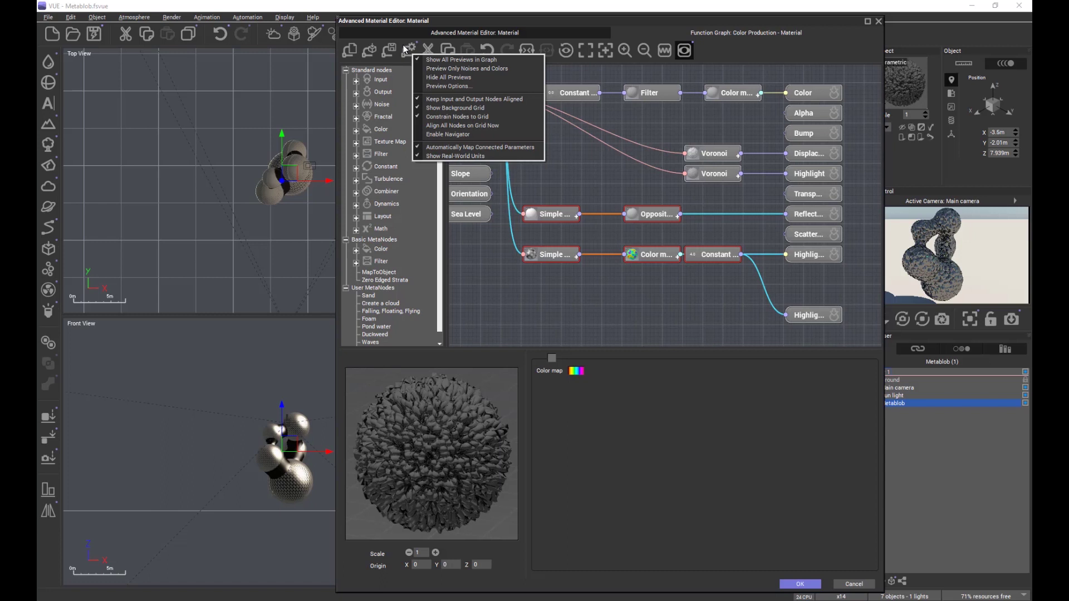
- Enable the navigator mini-map, zoom in, and pan to the lower Simple and Constant nodes
left_click(460, 136)
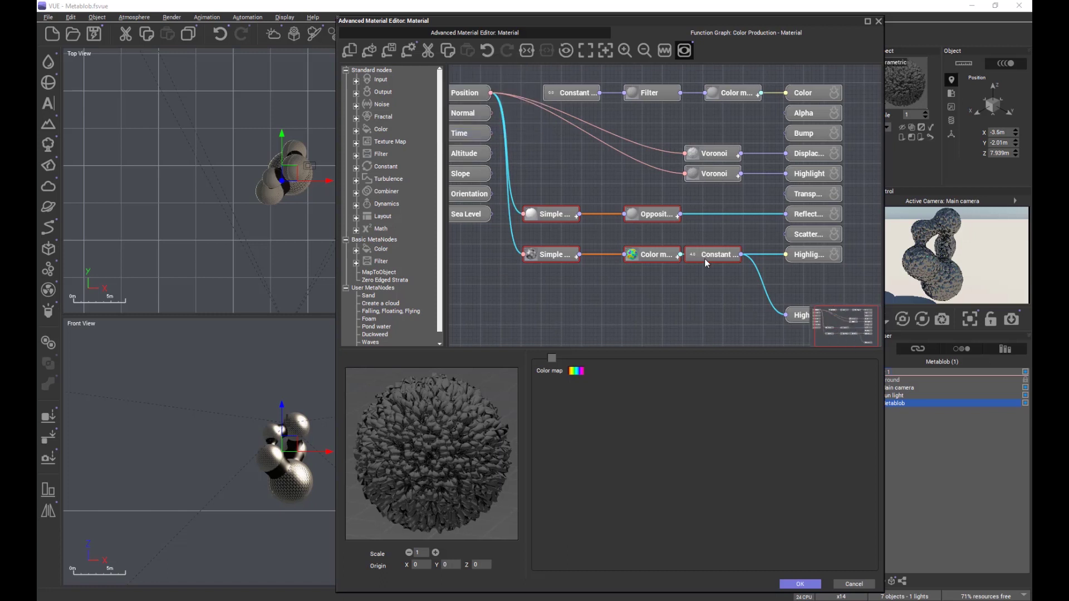
scroll(680, 183, "up", 3)
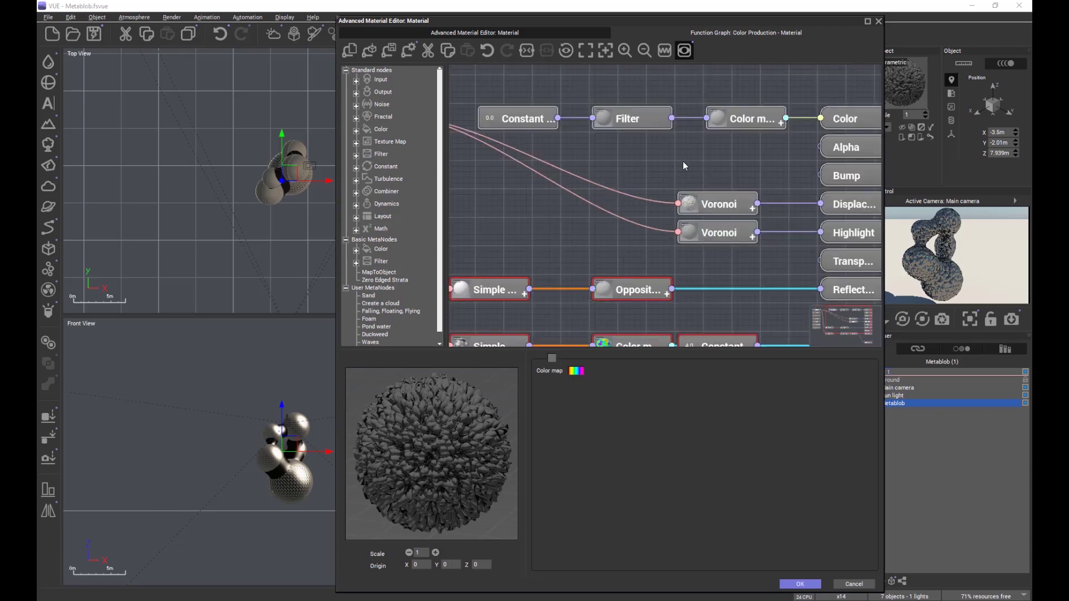
right_click_drag(623, 165, 664, 216)
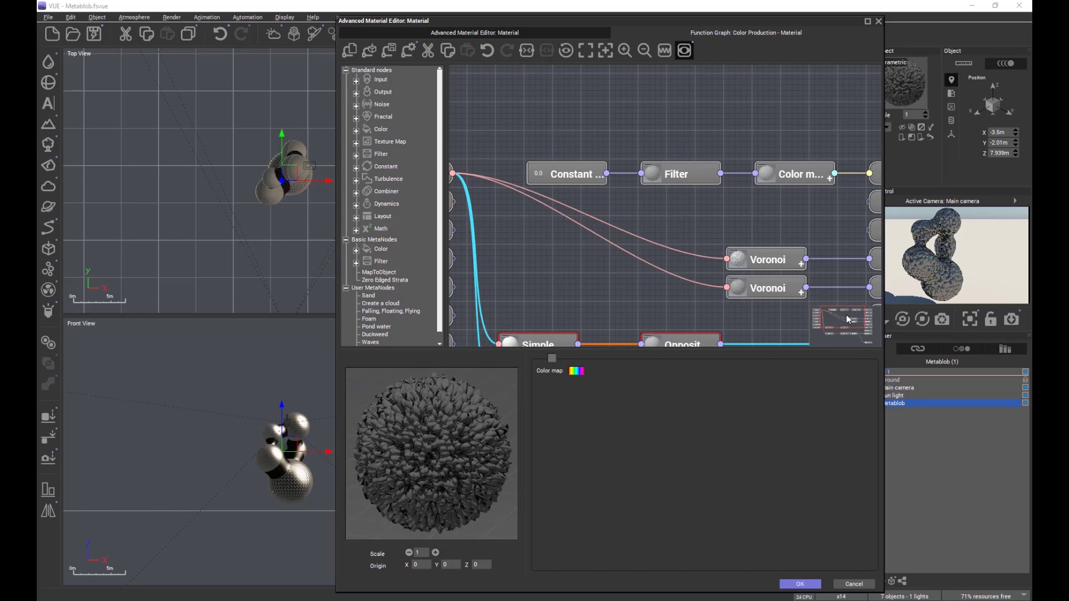
left_click_drag(847, 319, 866, 332)
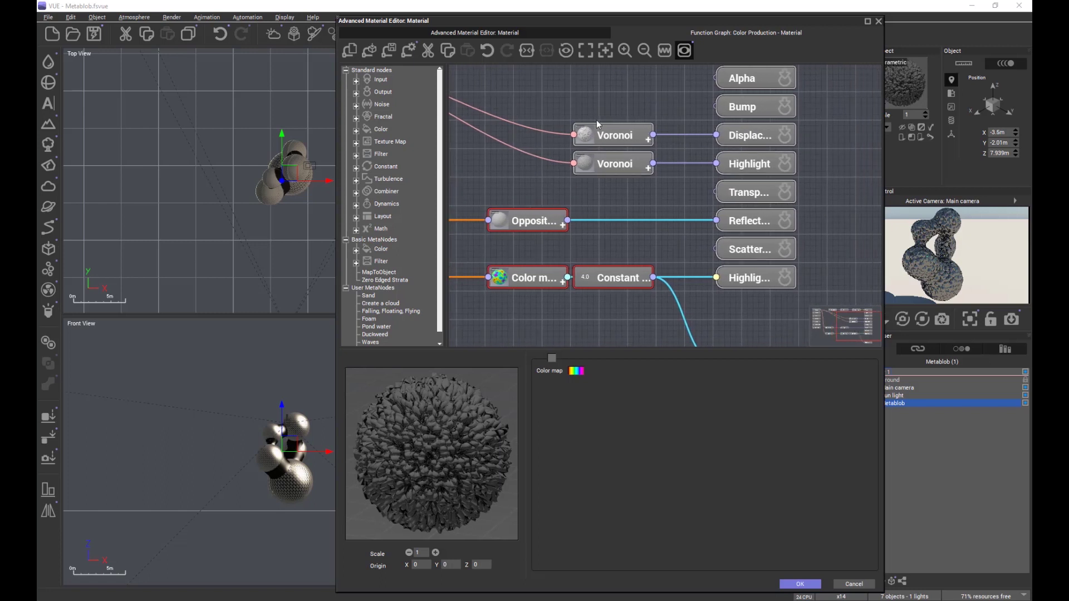
- Delete the Opposite-to-Reflection connection and drag a new link from Reflection leftward across the graph
right_click(609, 219)
left_click(644, 248)
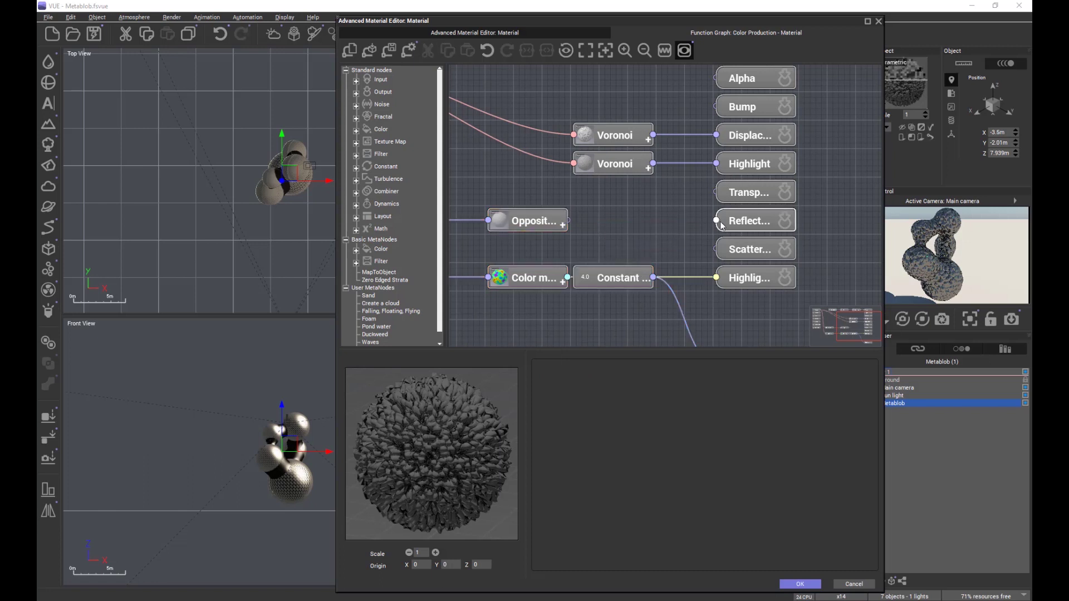
left_click_drag(715, 221, 677, 176)
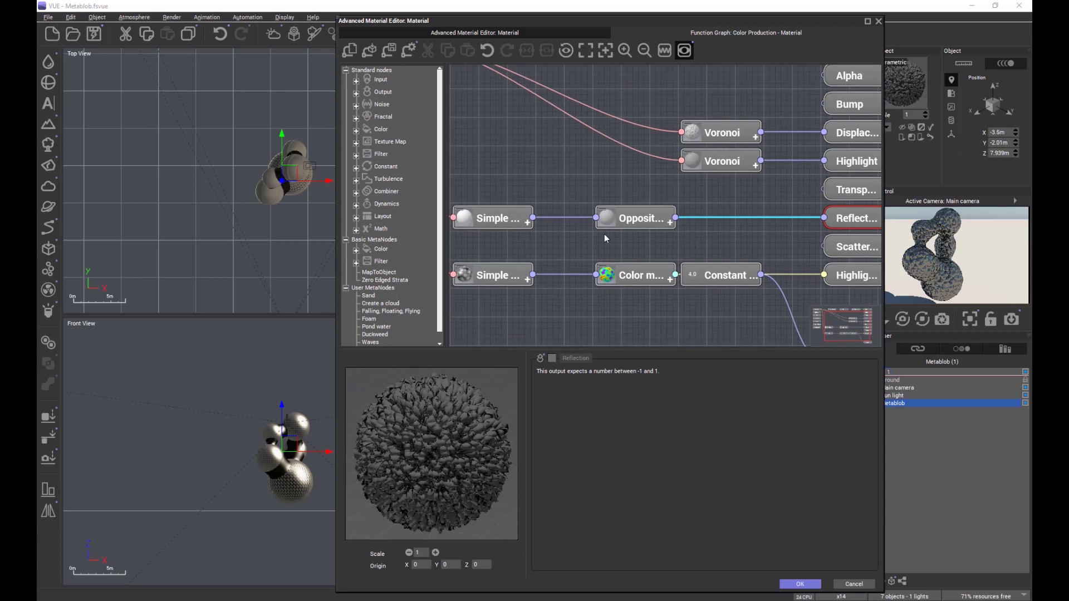
right_click(764, 217)
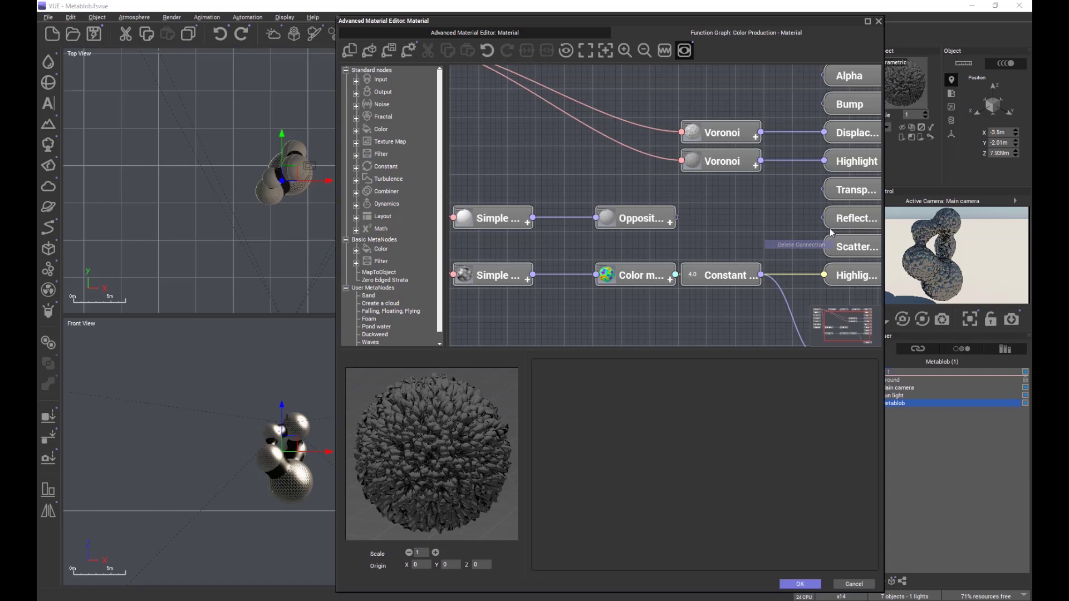
left_click(791, 245)
left_click_drag(824, 221, 569, 63)
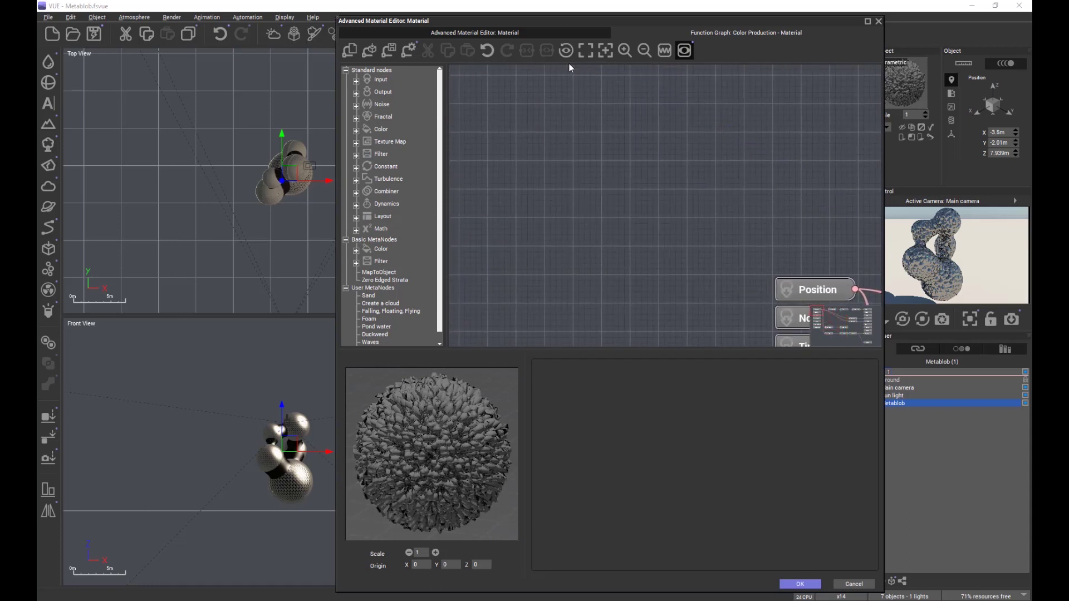
- Bring the output nodes into view, then open the Display > Workspace submenu
left_click(819, 315)
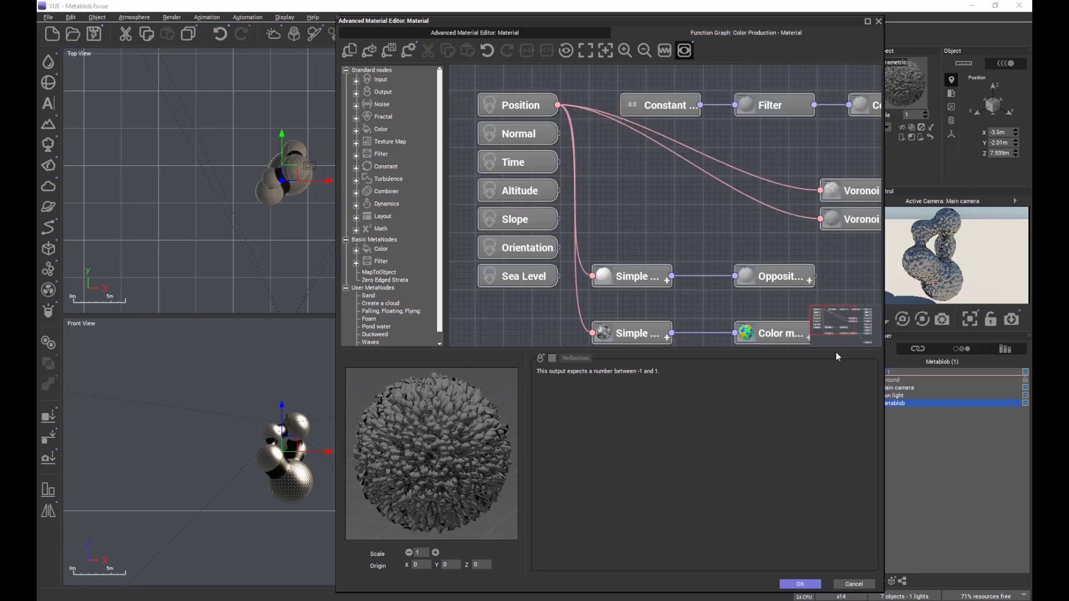
mouse_move(836, 325)
left_mouse_down()
mouse_move(858, 334)
mouse_move(843, 332)
left_mouse_up()
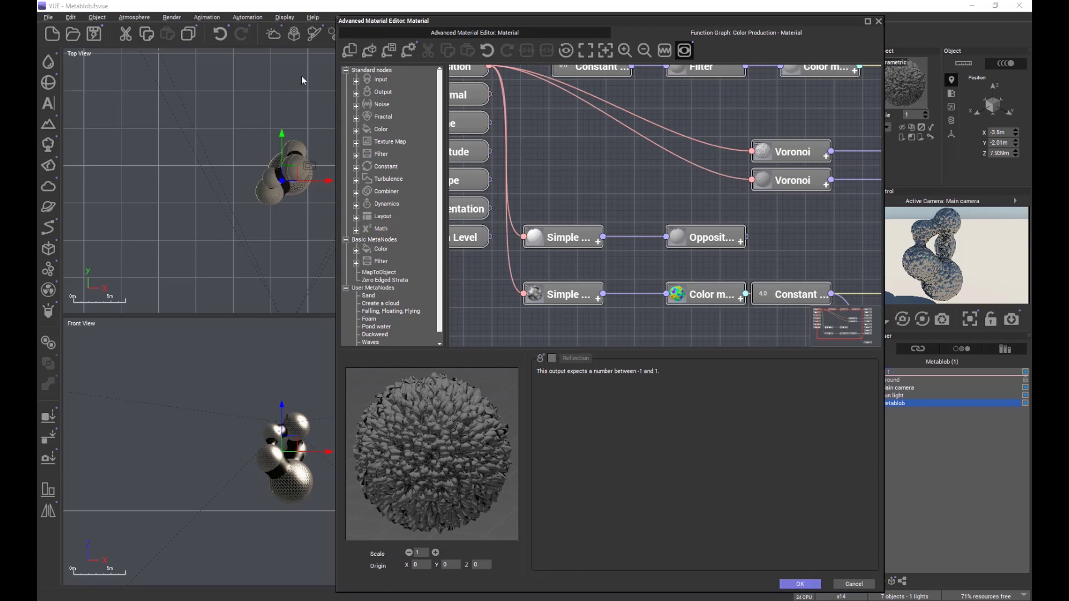
left_click(311, 17)
mouse_move(295, 18)
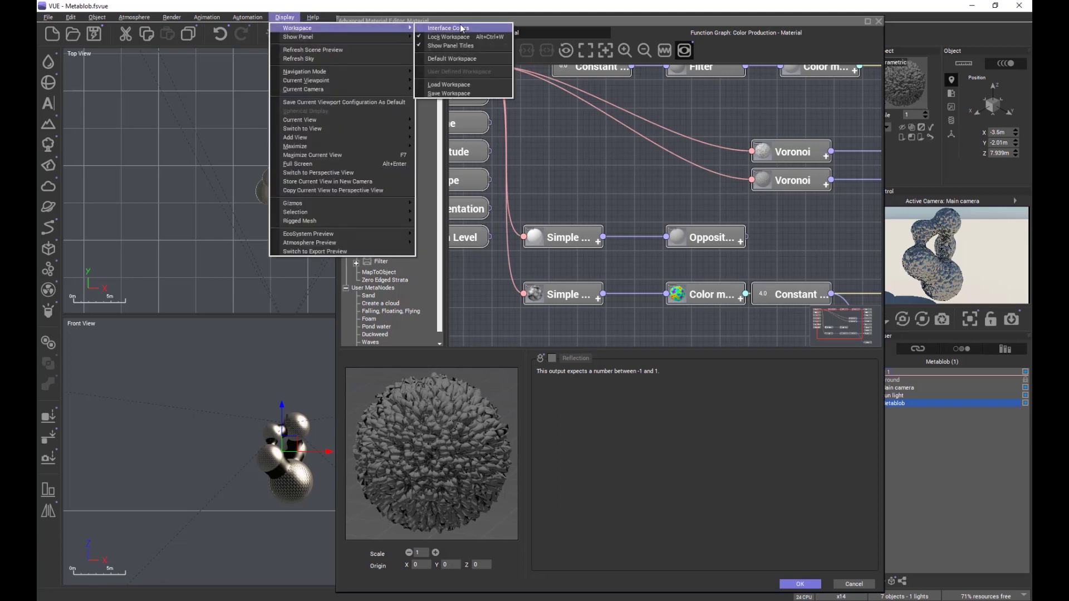
left_click(463, 31)
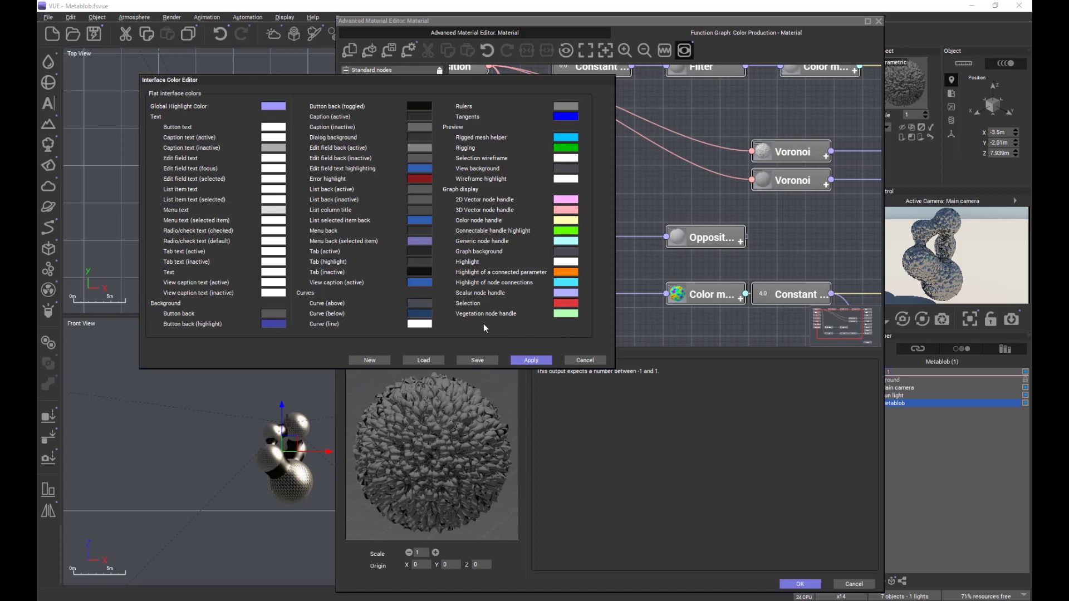
left_click(585, 361)
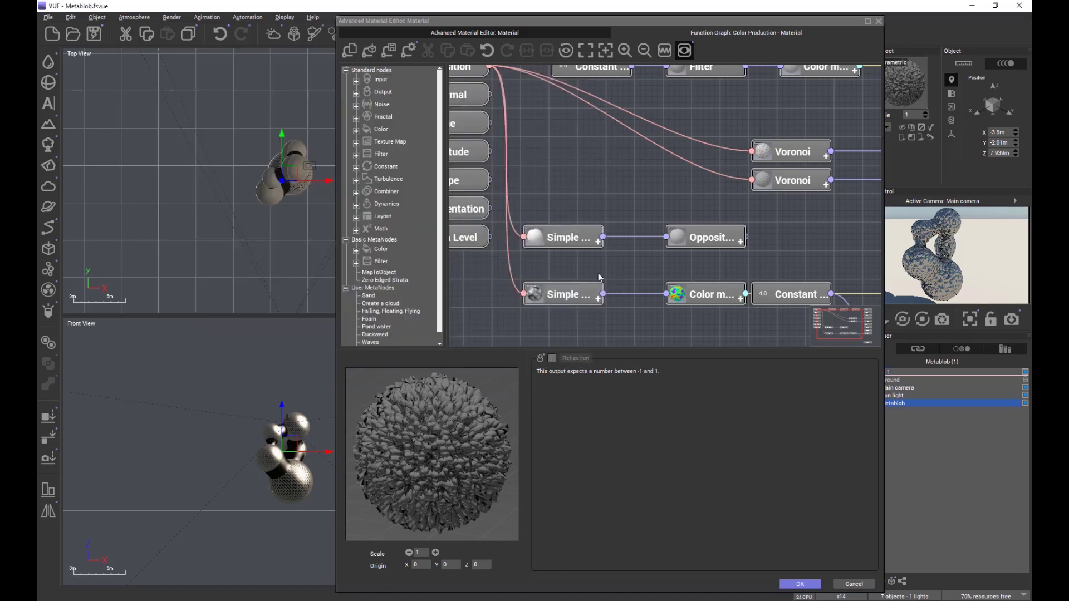
left_click(553, 359)
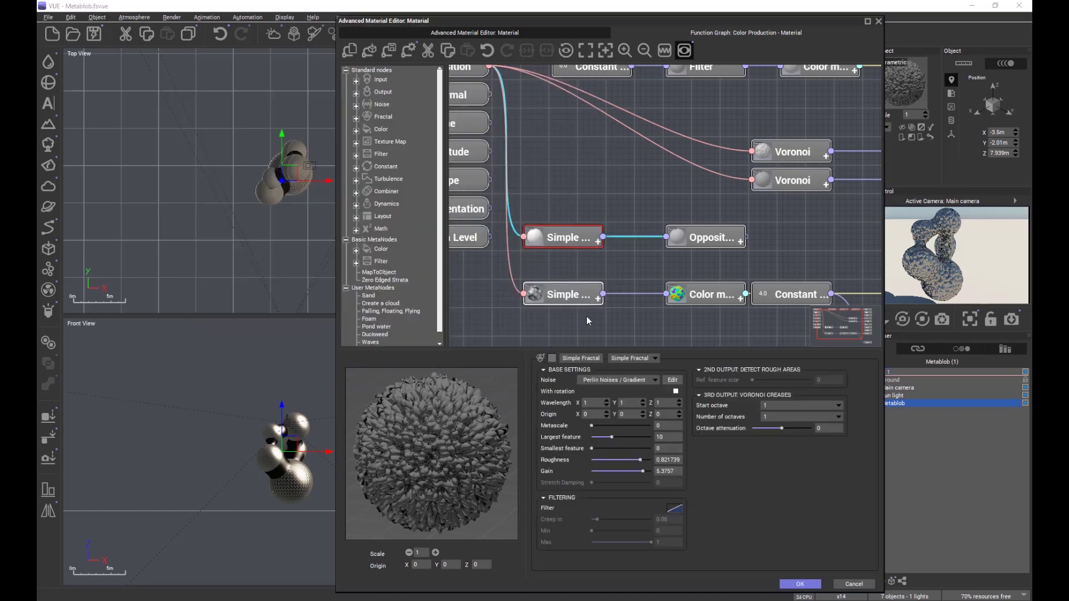
left_click(554, 359)
left_click(574, 364)
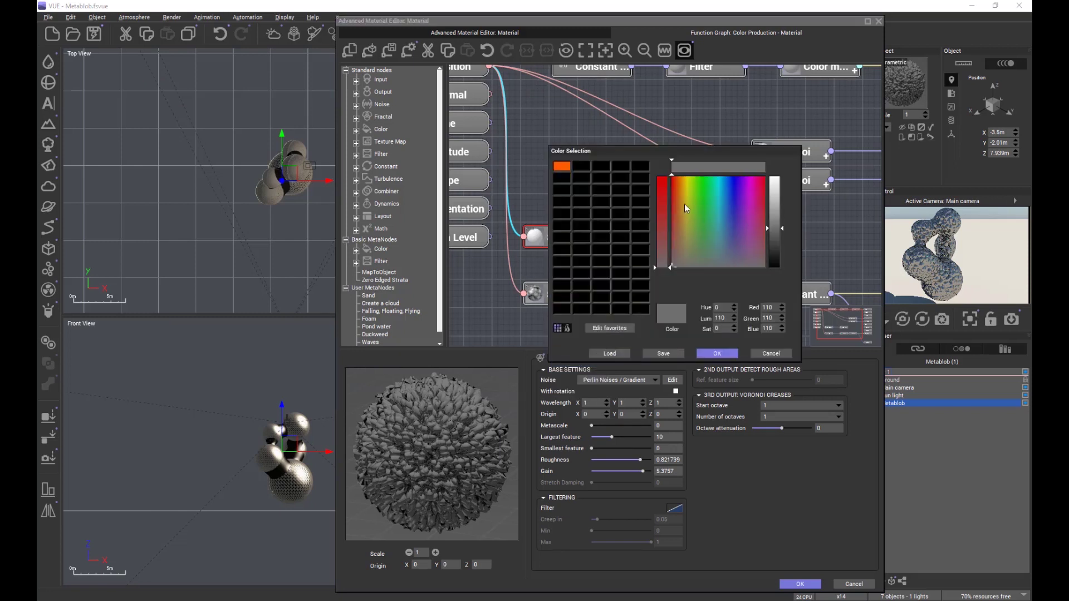
left_click(672, 177)
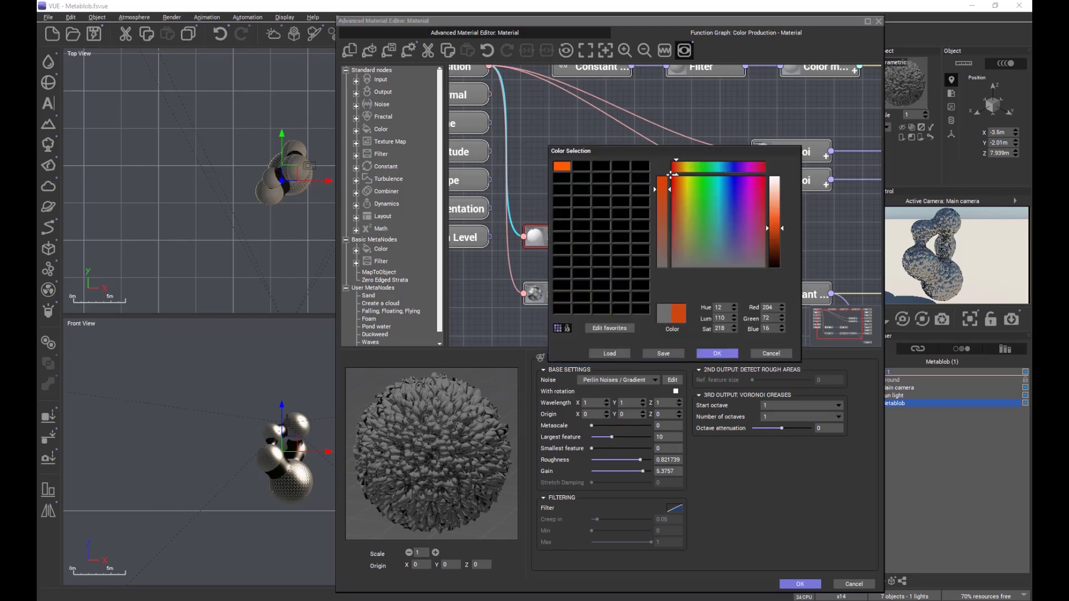
left_click(717, 354)
left_click(595, 262)
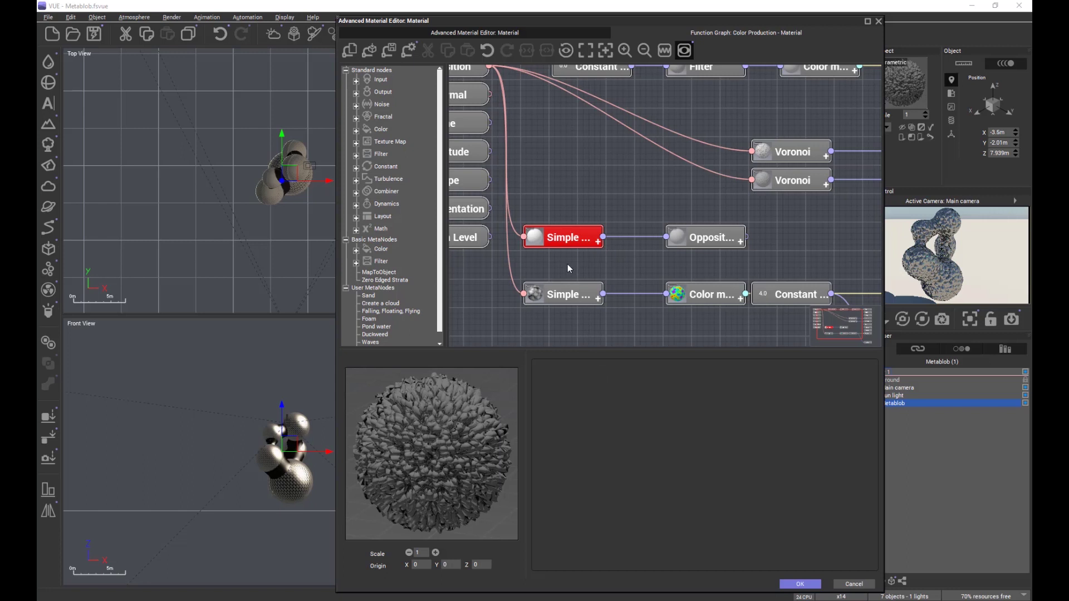
left_click(566, 241)
left_click(552, 360)
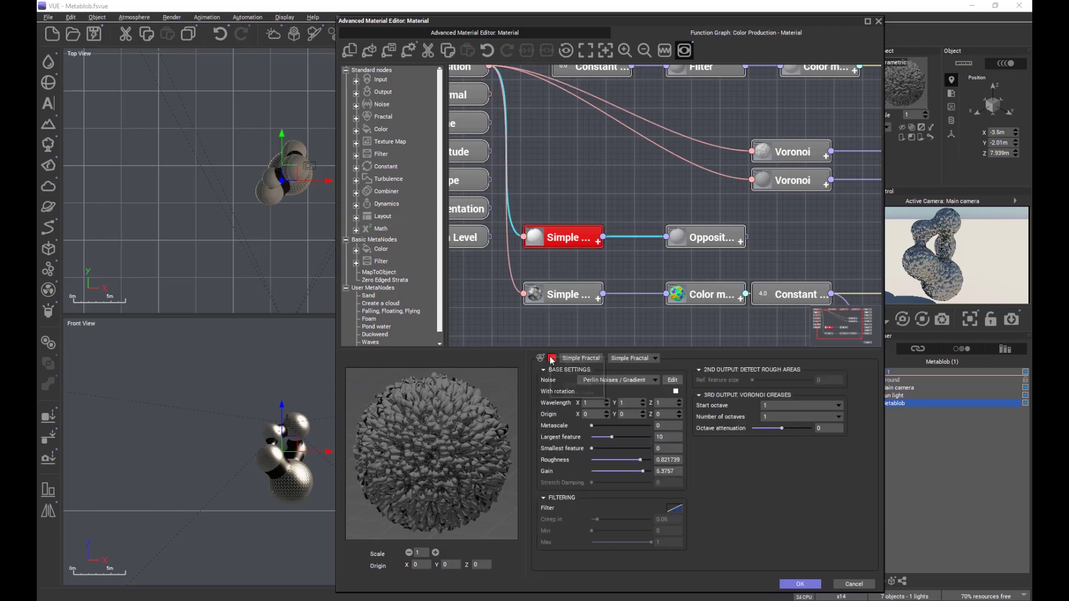
left_click(572, 372)
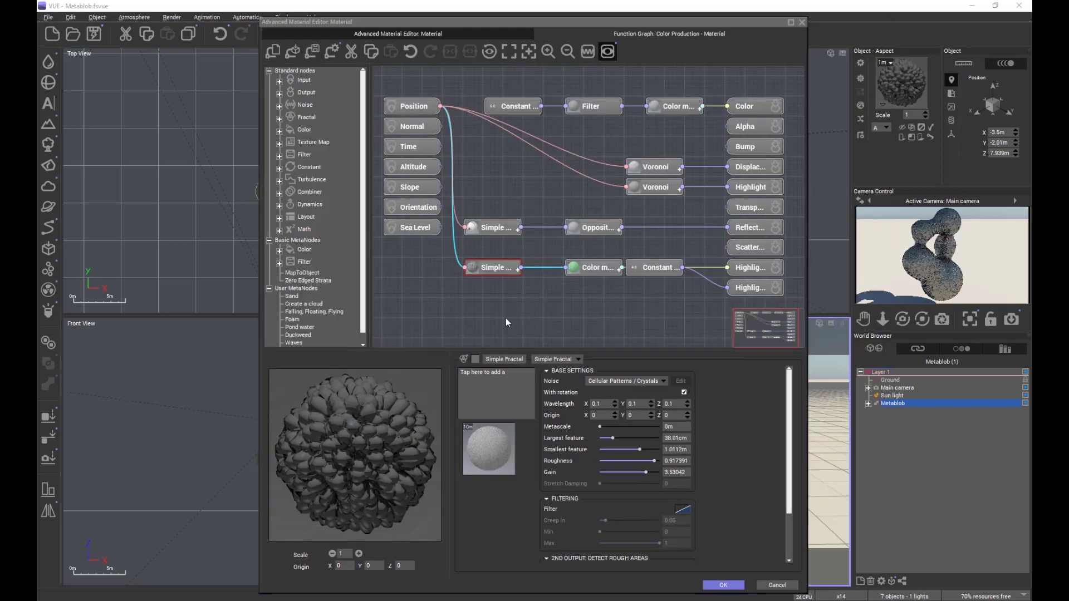
- Toggle Constrain Nodes to Grid and drag the lower Simple Fractal corner out until it shows a thumbnail
left_click(331, 53)
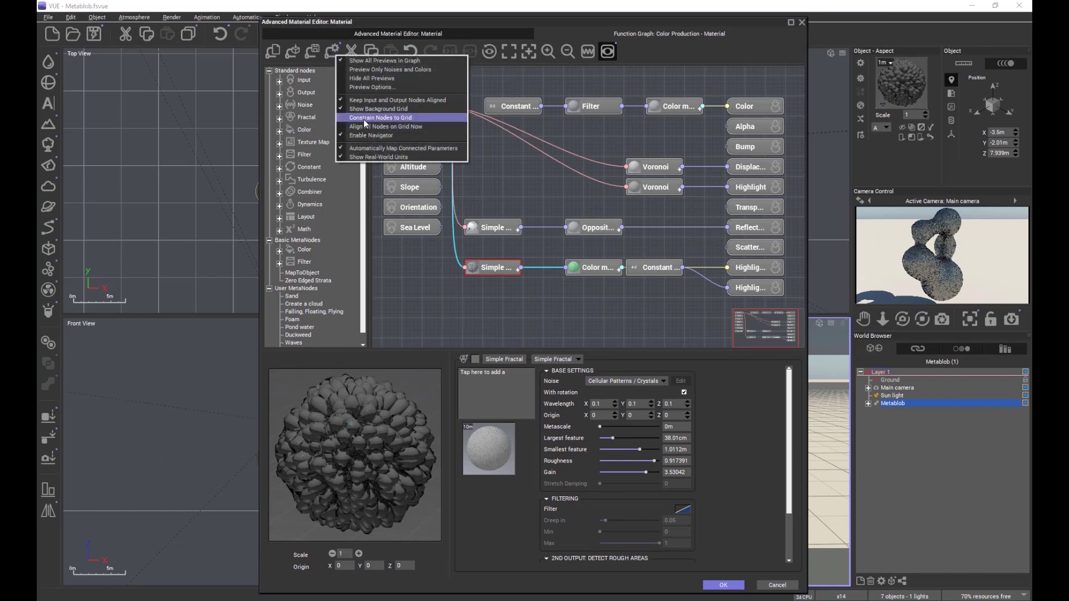
left_click(463, 295)
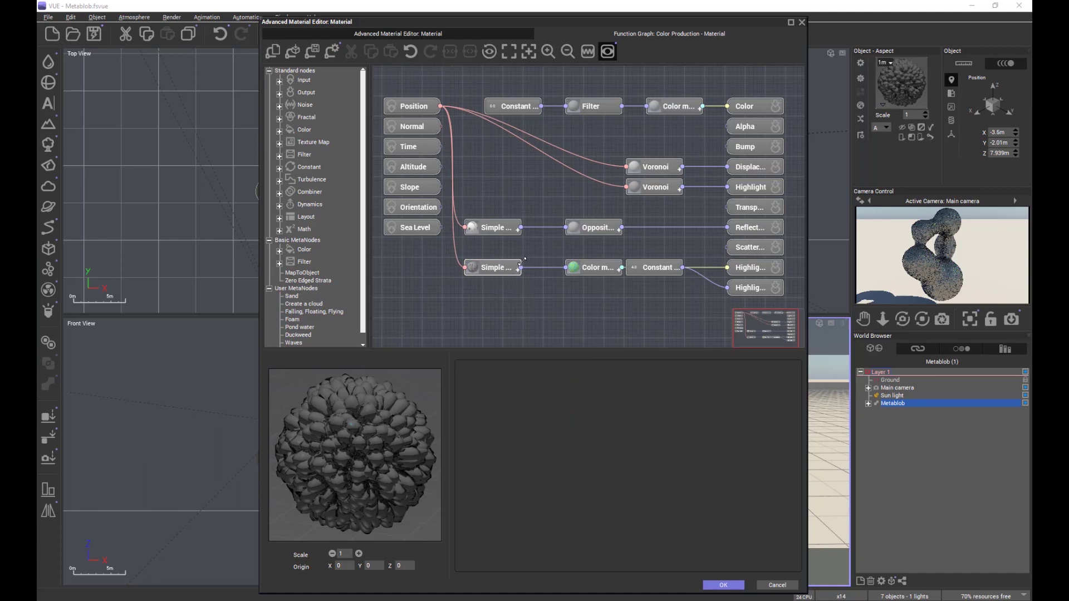
left_click_drag(521, 261, 513, 292)
left_click(575, 206)
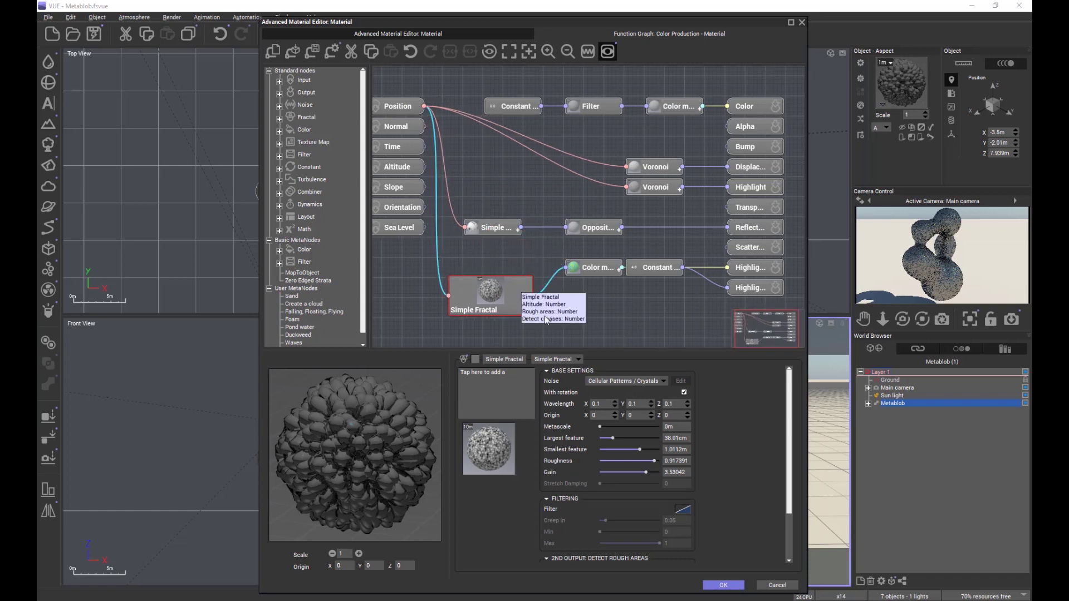
- Expand Simple Fractal and Color map into large preview tiles placed side by side
left_click_drag(532, 277, 516, 323)
left_click(523, 270)
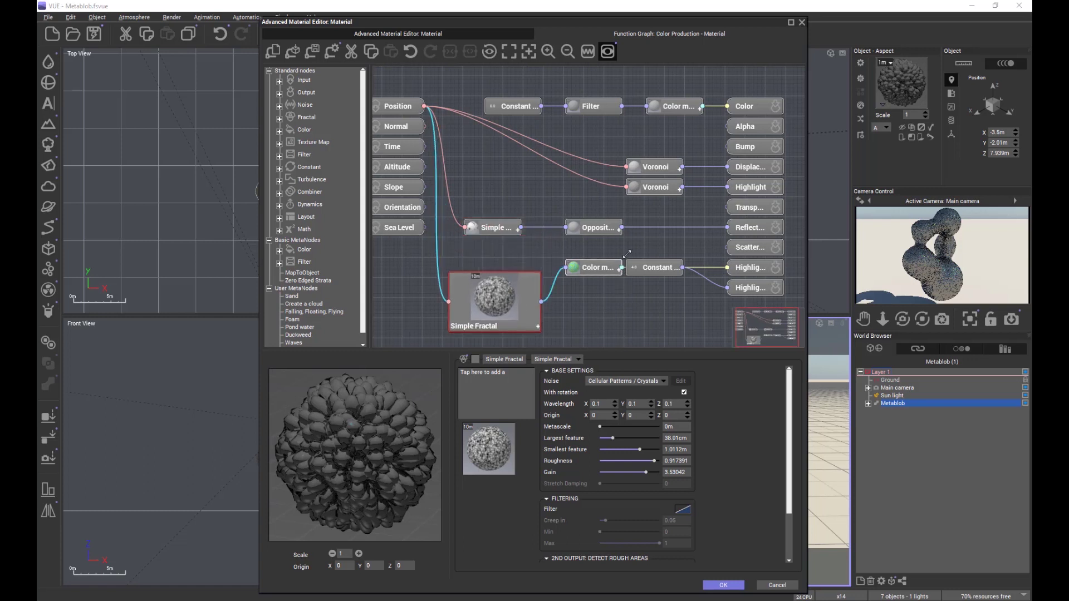
left_click(620, 272)
left_click_drag(611, 257, 632, 270)
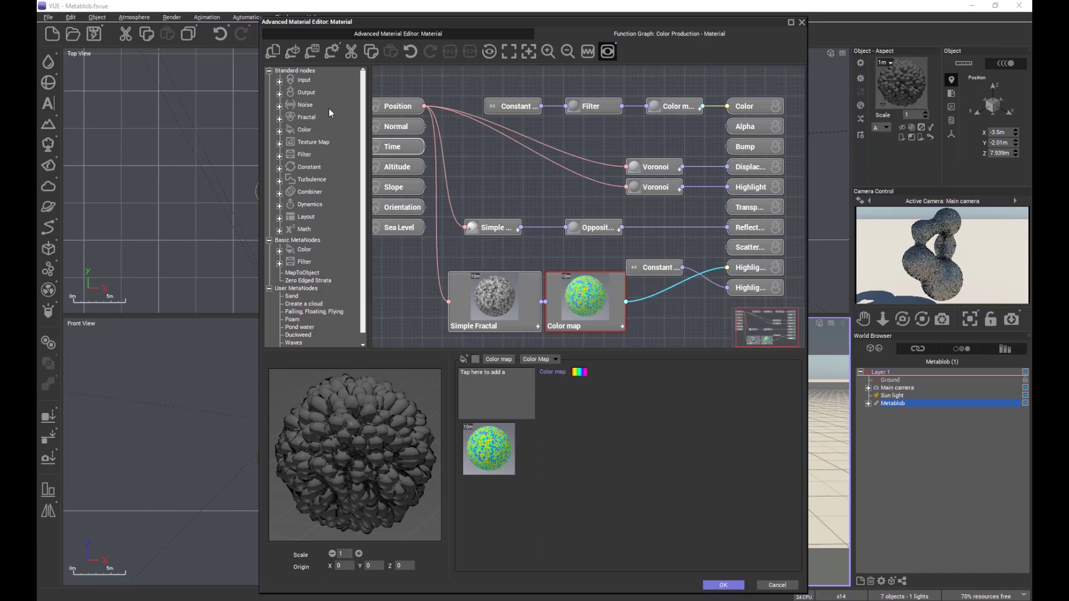
- Shrink both tiles to compact nodes and move Simple Fractal up beside Color map
left_click(331, 52)
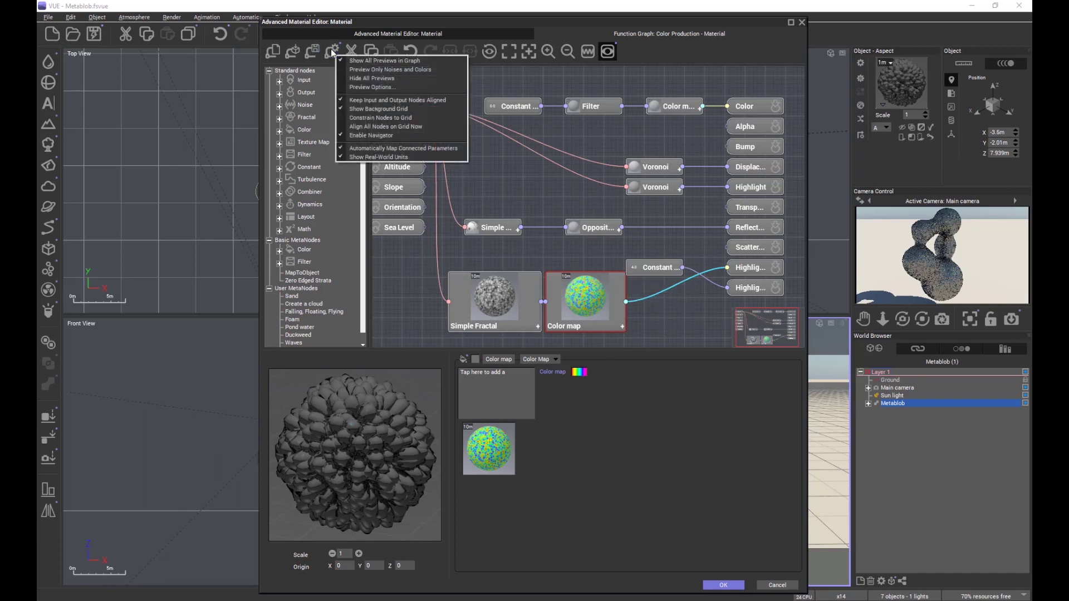
left_click(374, 118)
left_click_drag(536, 275, 536, 309)
left_click_drag(624, 274, 599, 269)
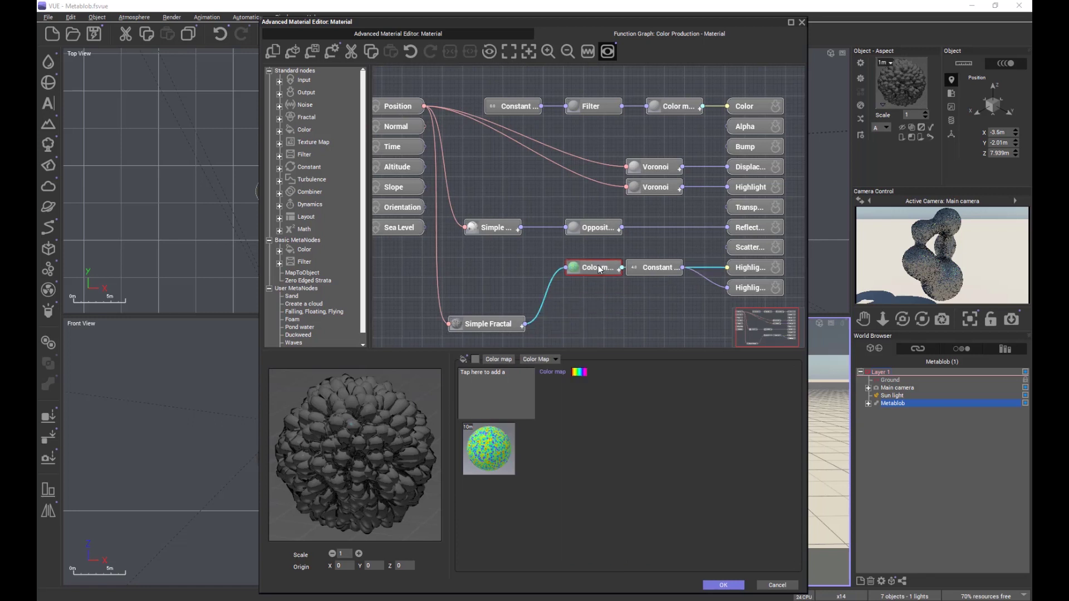
left_click_drag(496, 323, 511, 267)
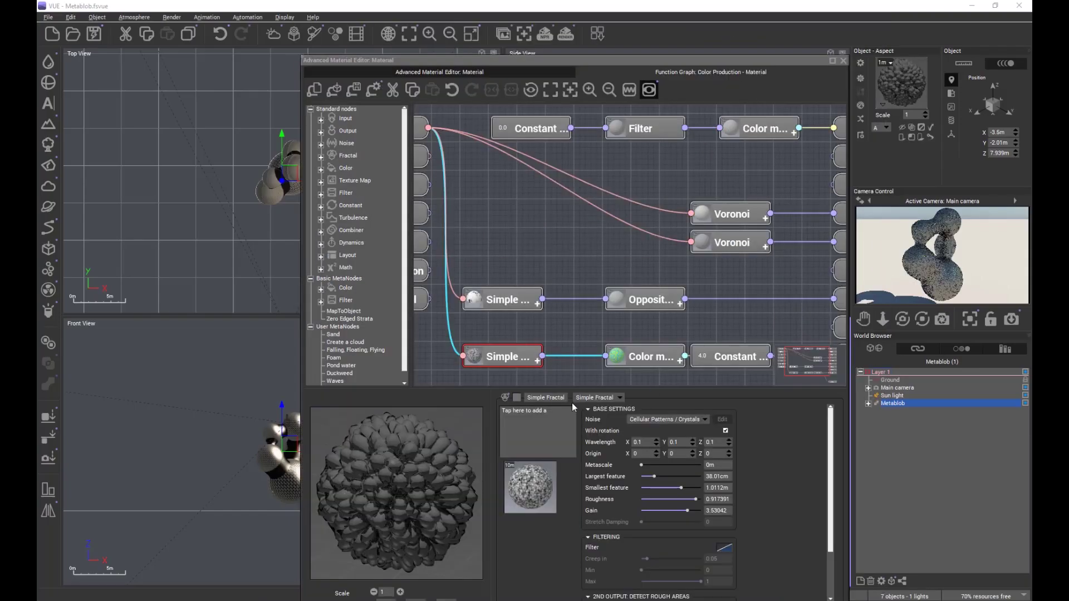
left_click_drag(536, 264, 517, 221)
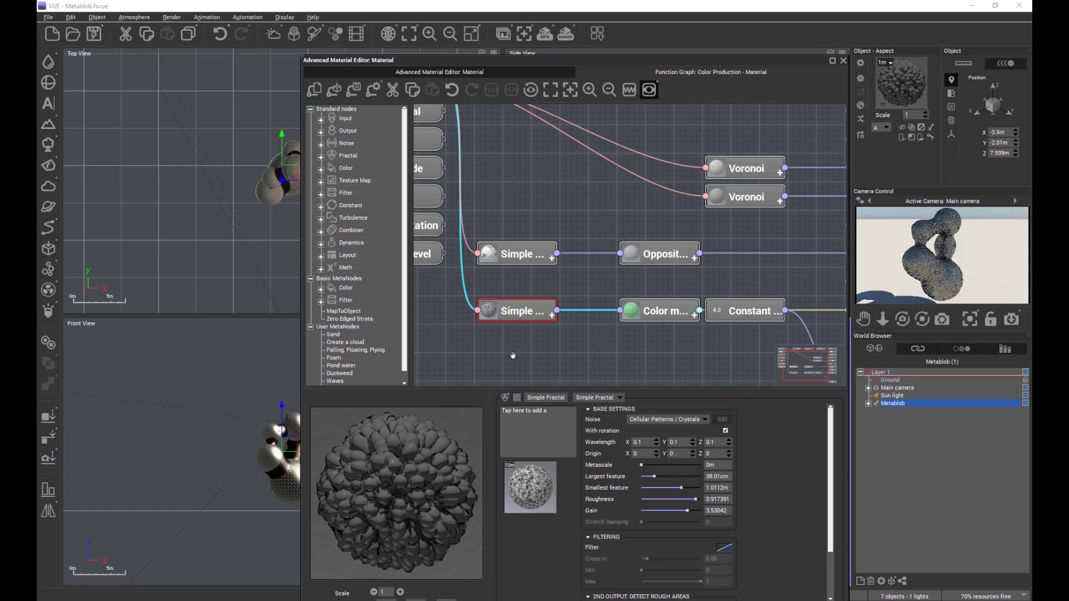
left_click_drag(513, 354, 510, 355)
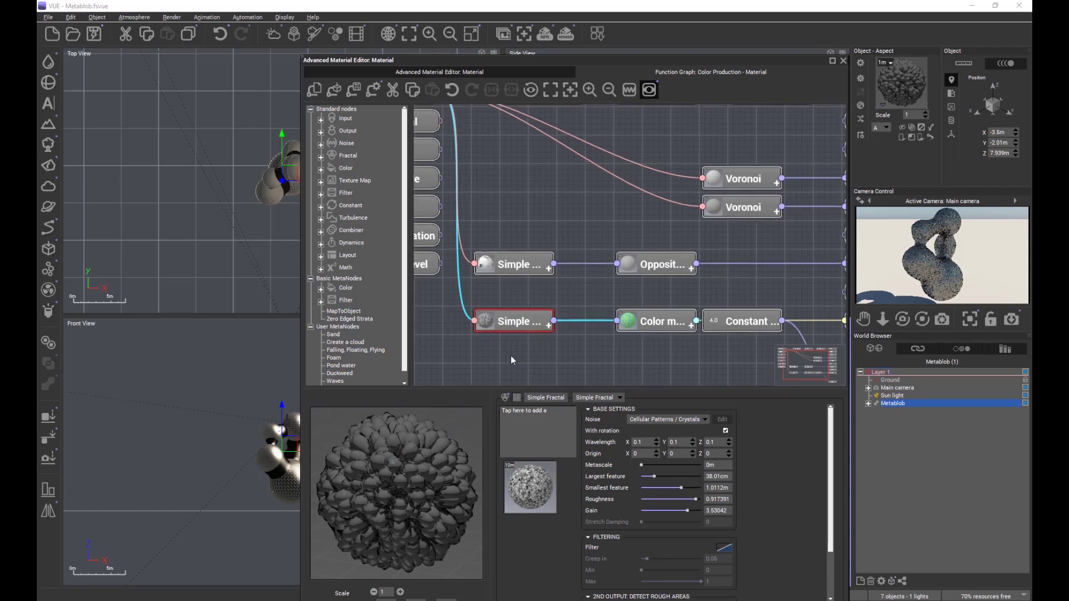
- Set the lower Simple node's Node Preview to always show, then hide the thumbnail again
right_click(509, 322)
mouse_move(540, 327)
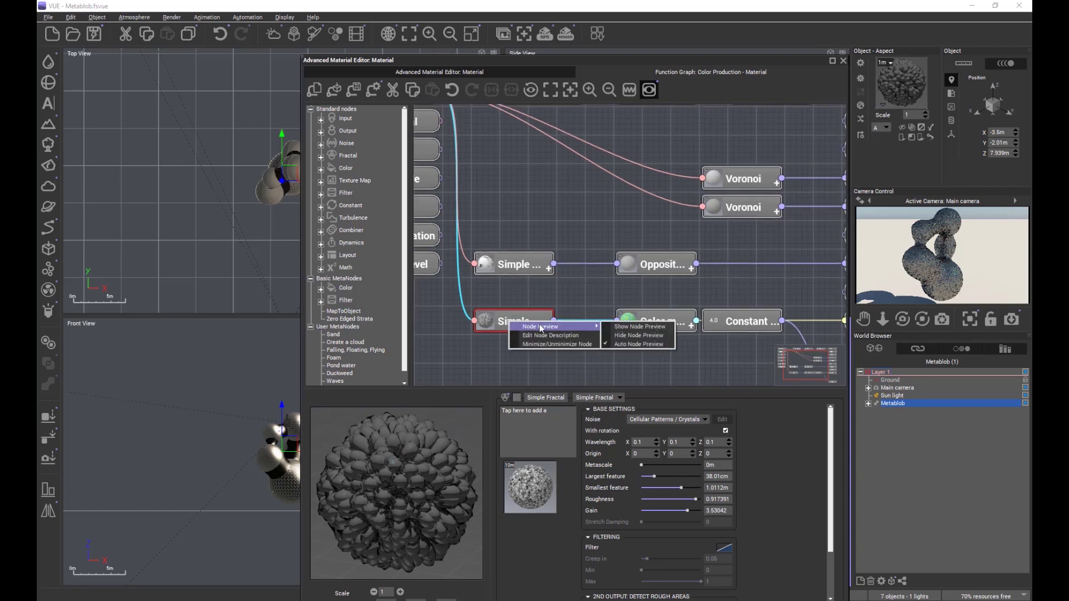
left_click(634, 327)
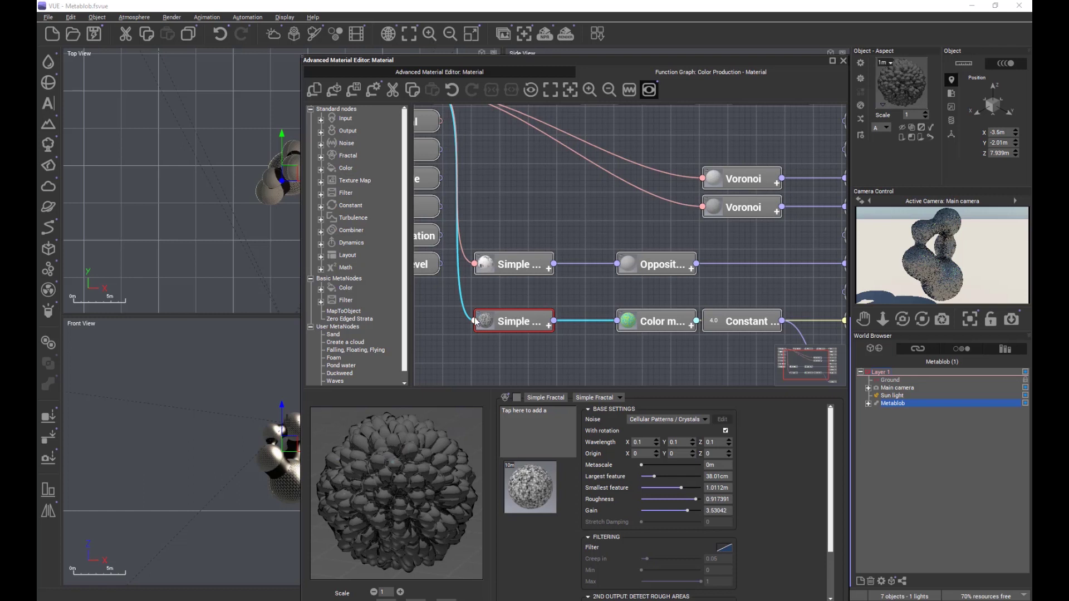
right_click(491, 320)
mouse_move(551, 324)
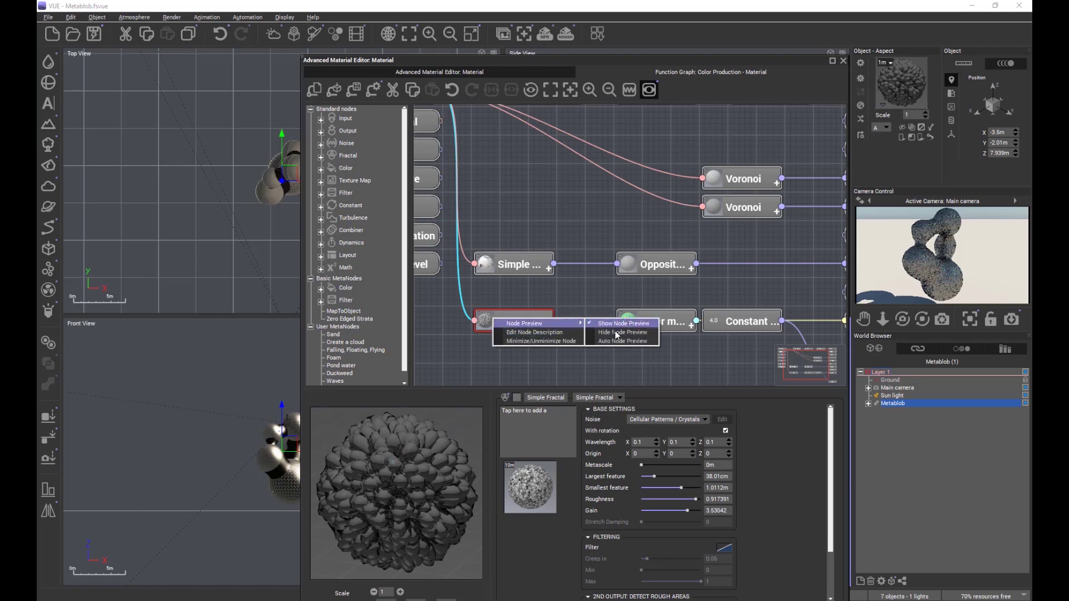
left_click(617, 333)
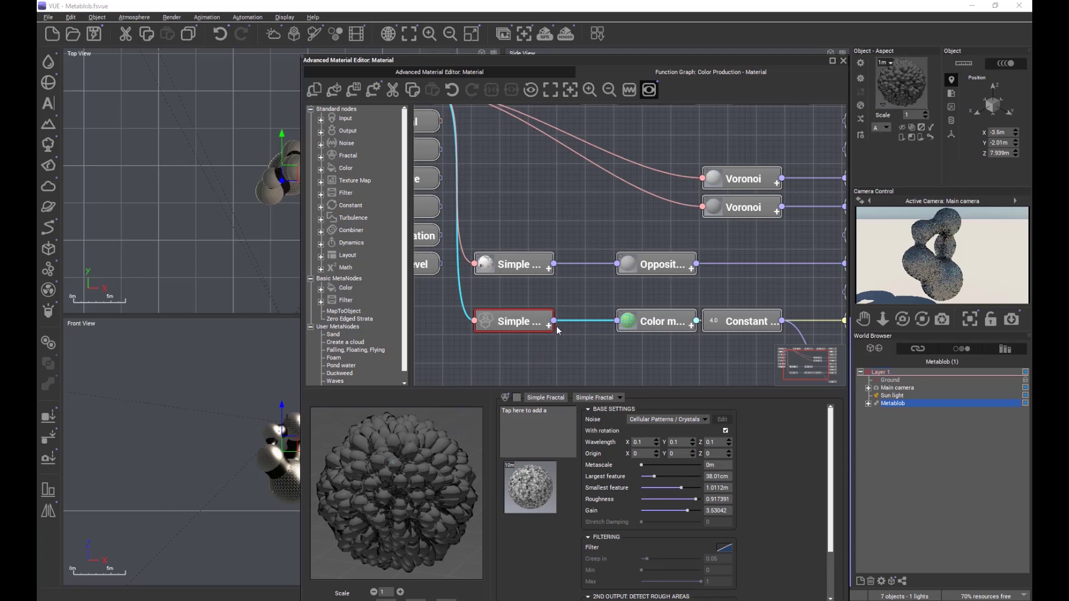
- Re-enable the lower Simple node's Node Preview thumbnail and deselect the node
right_click(487, 321)
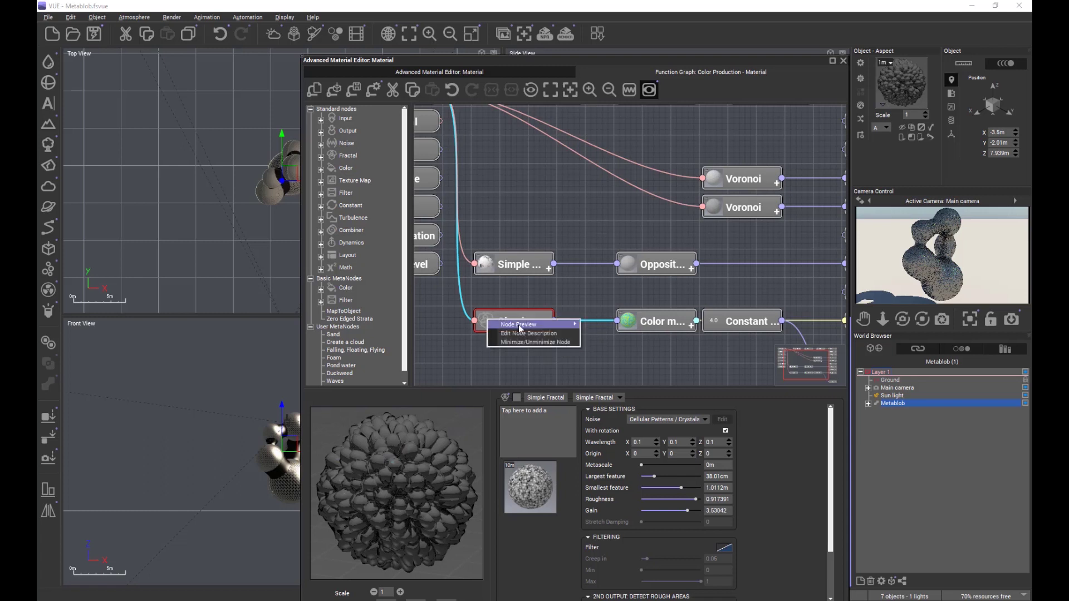
mouse_move(519, 326)
left_click(612, 327)
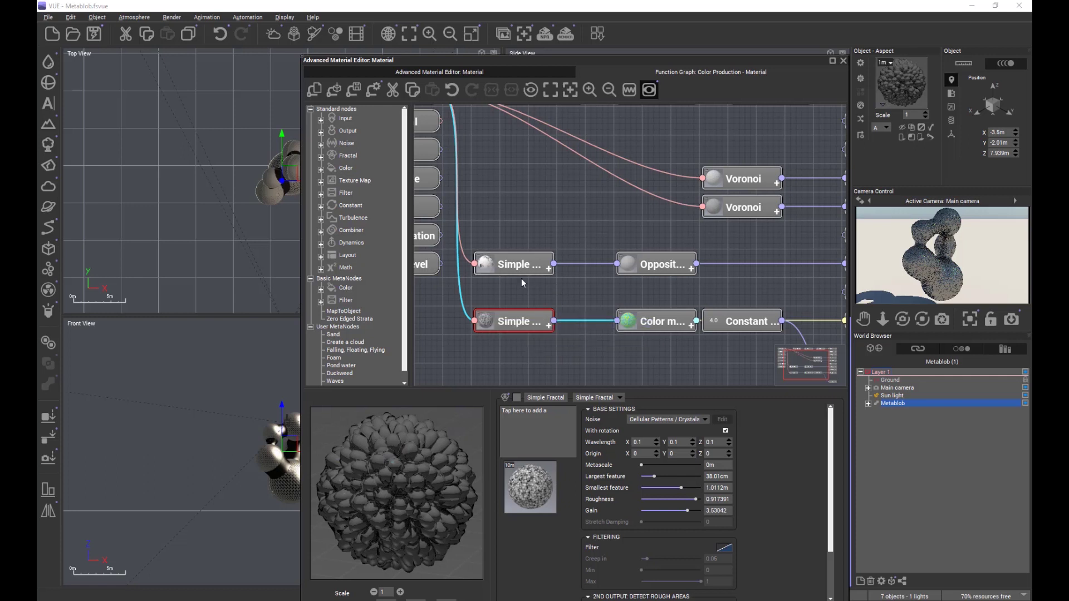
left_click(512, 294)
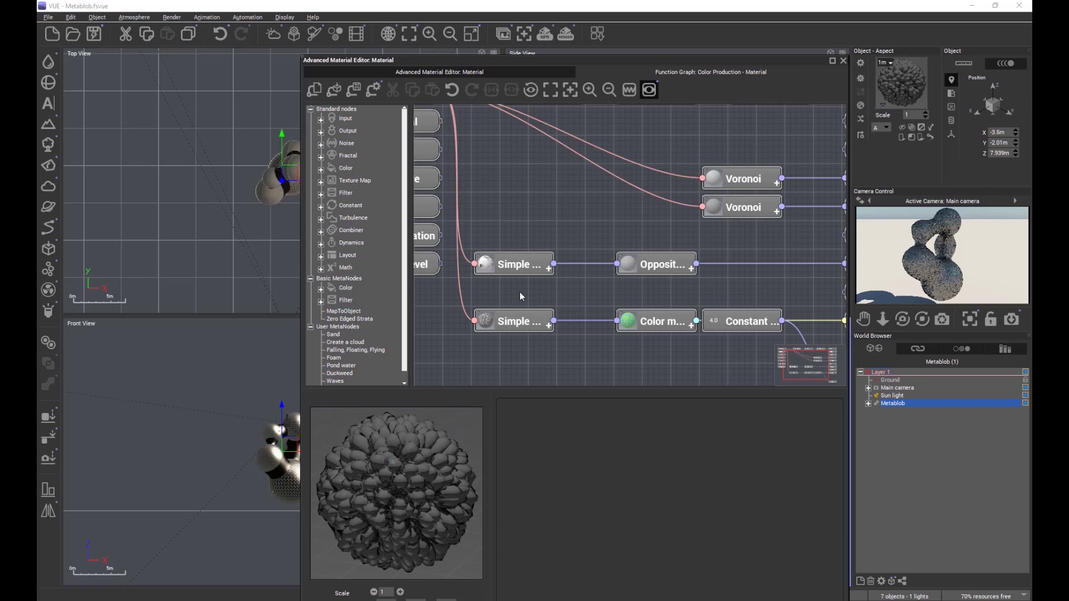
- View the Published parameters, then inspect the lower Simple Fractal, Color map and Constant nodes
left_click(433, 71)
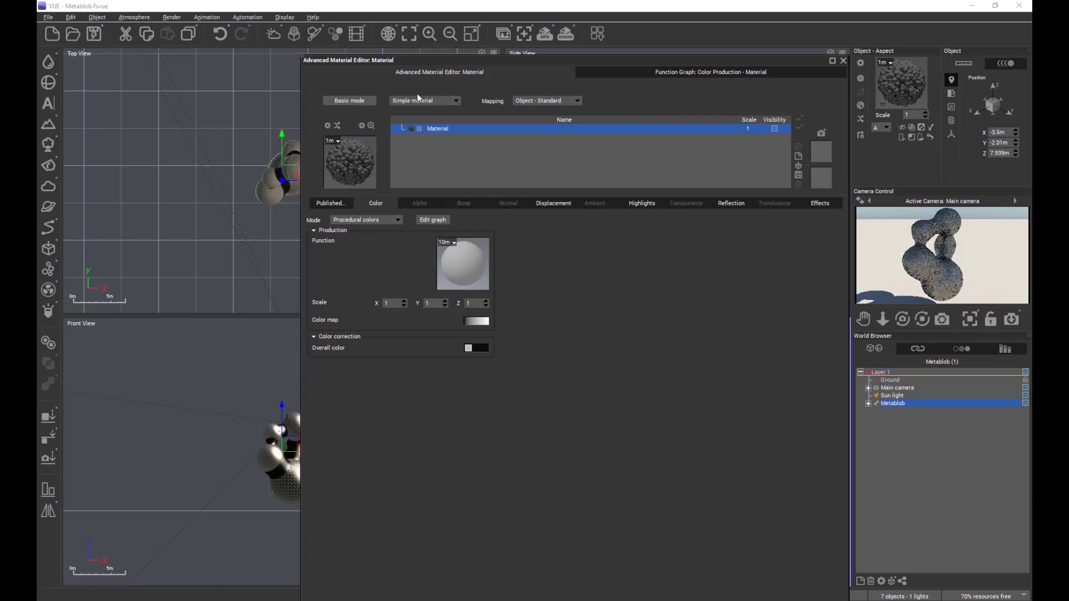
left_click(332, 204)
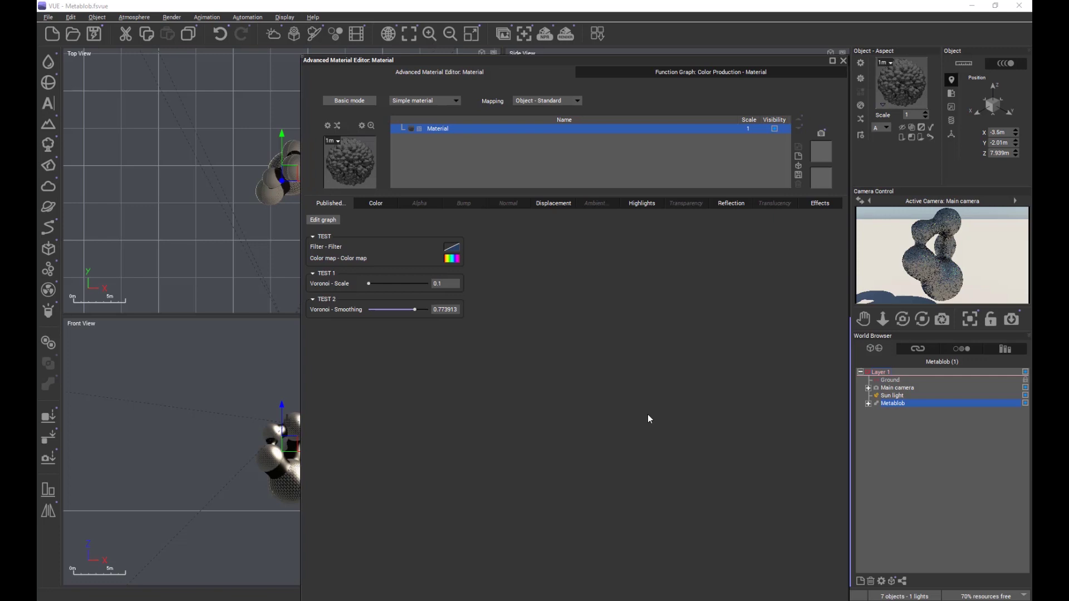
left_click(713, 73)
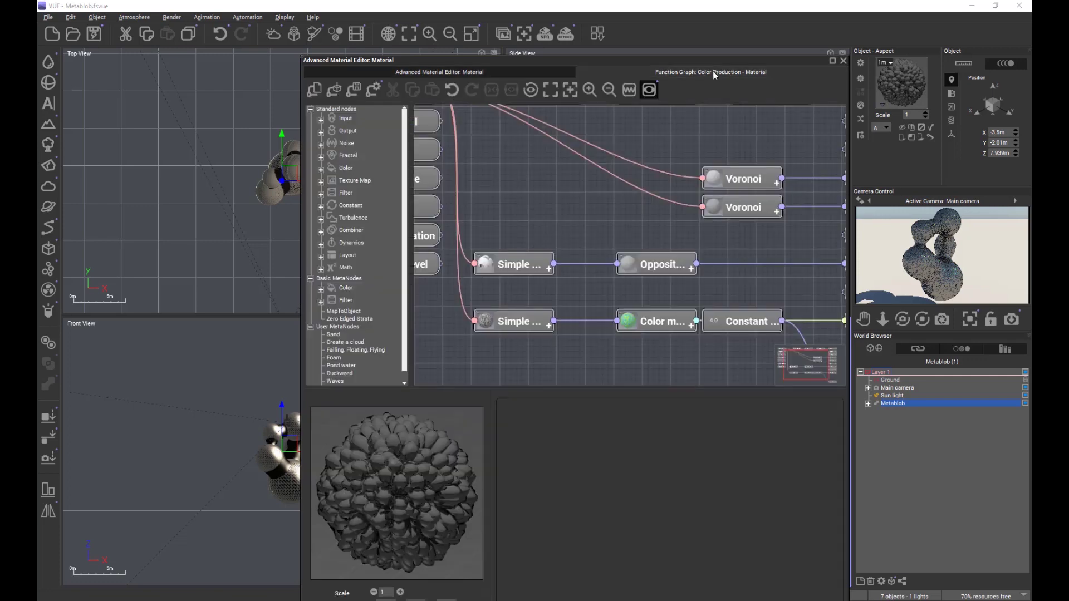
left_click(523, 317)
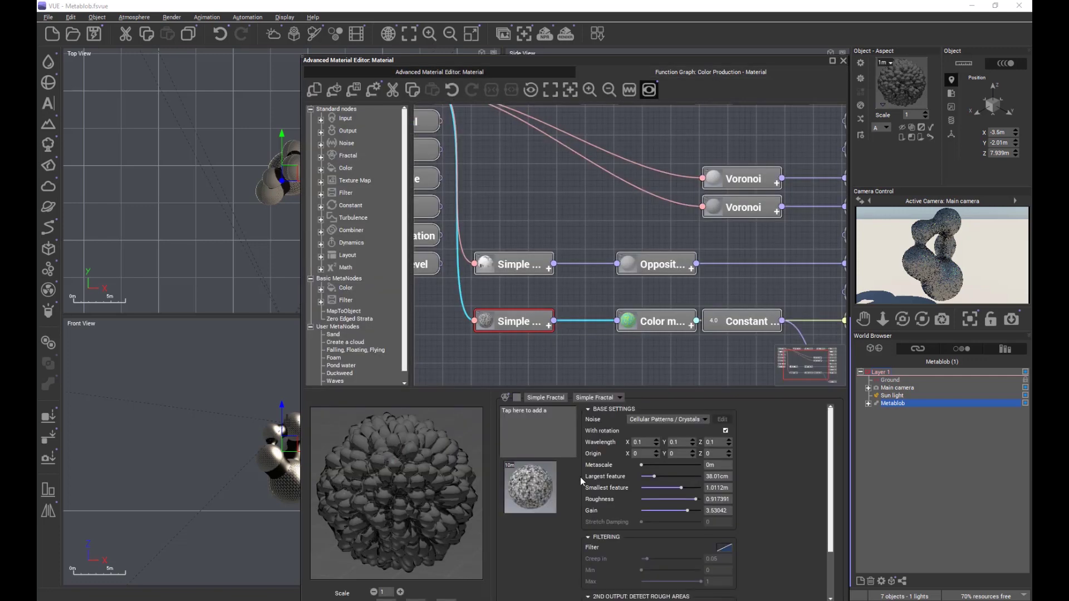
left_click(656, 321)
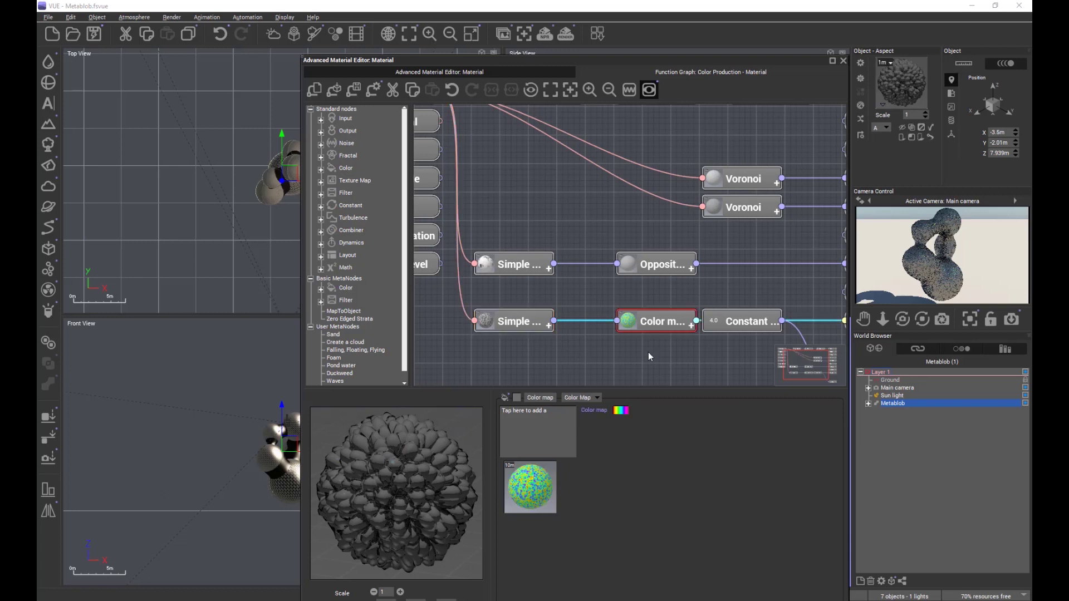
left_click(718, 320)
- Inspect the upper Simple Fractal and Voronoi nodes, then return to the Published parameters
left_click(515, 265)
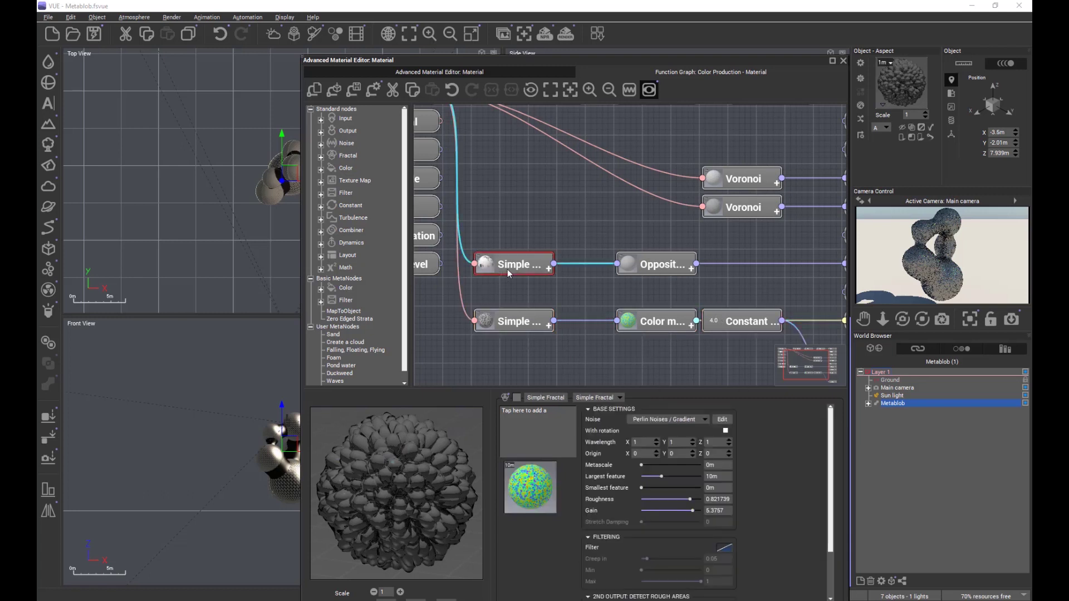
left_click(739, 214)
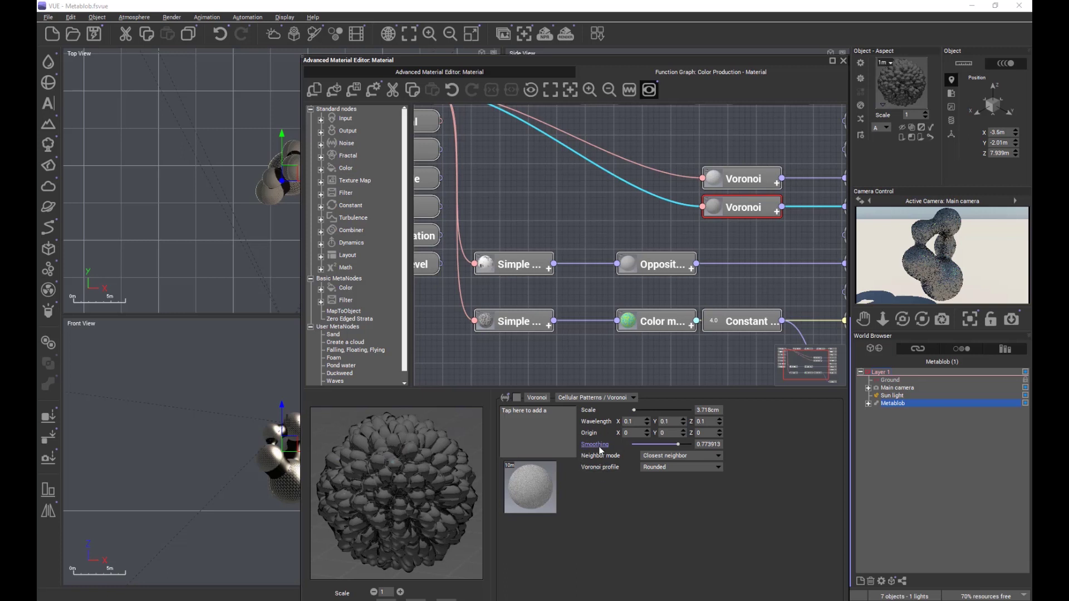
mouse_move(600, 450)
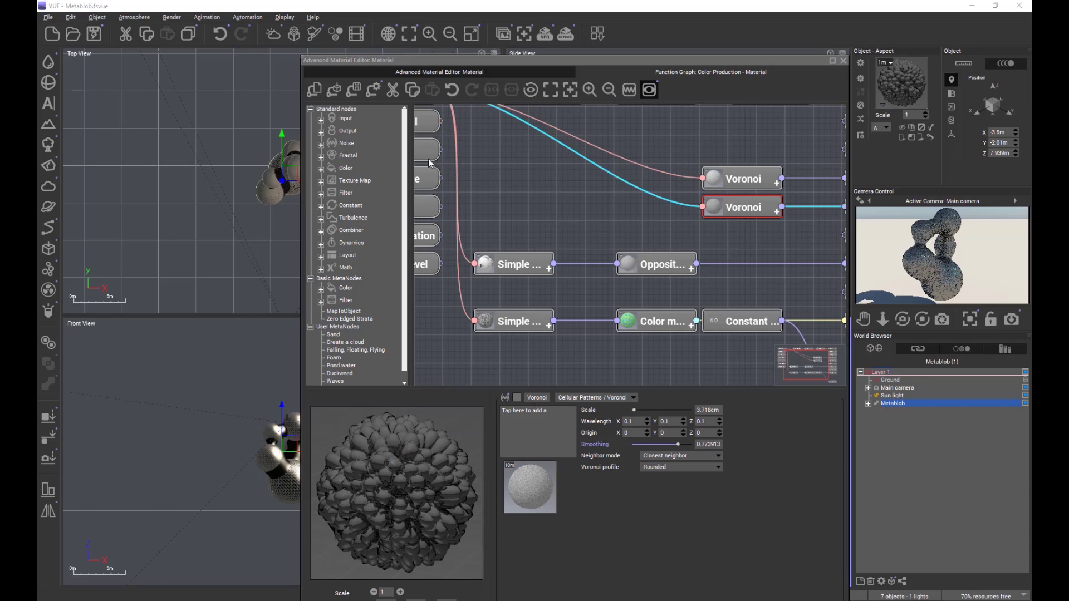
left_click(375, 69)
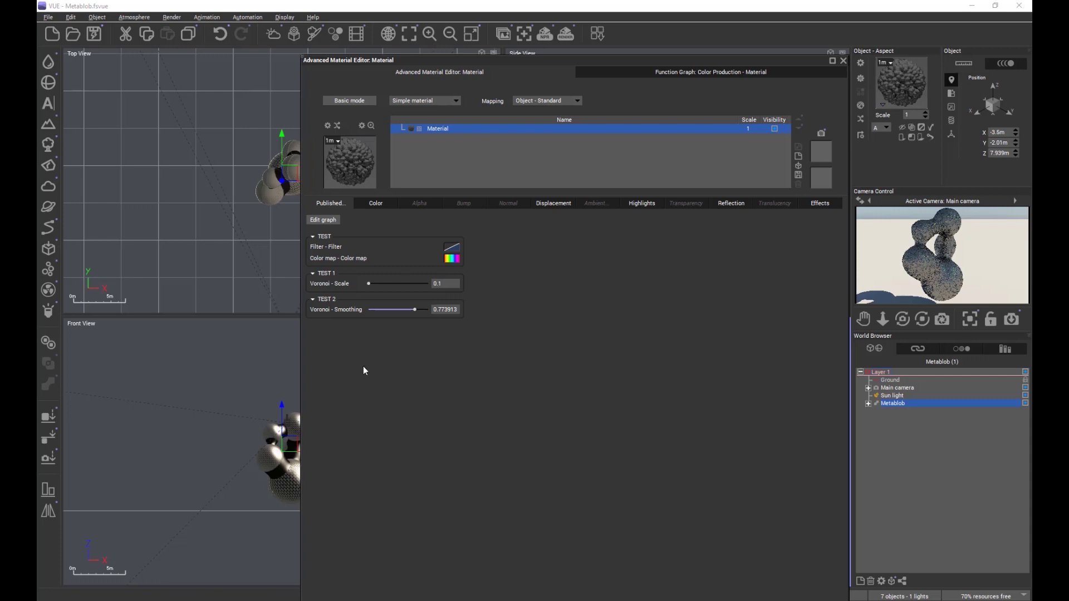
- In Filter - Filter's Published Param Editor, set Name to 'Test filter' and Group to Test 1
right_click(323, 251)
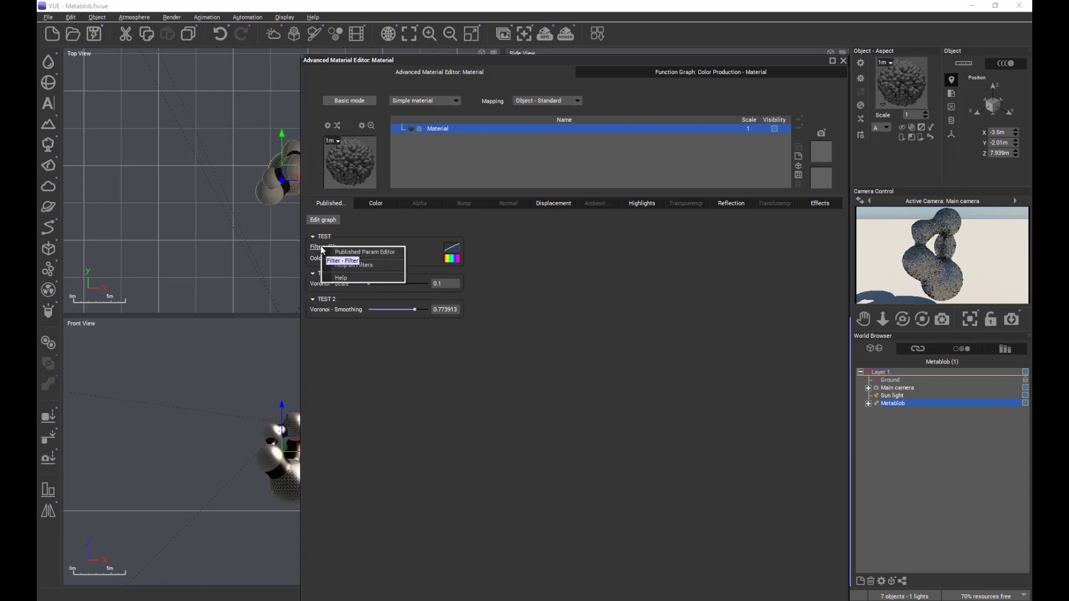
left_click(364, 252)
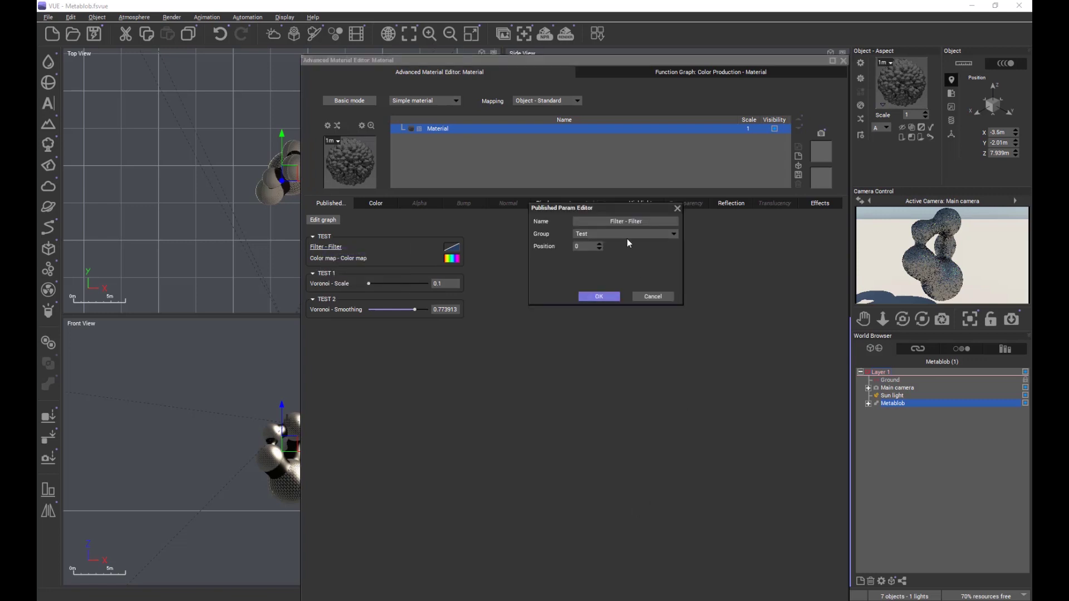
left_click_drag(621, 207, 621, 259)
triple_click(632, 274)
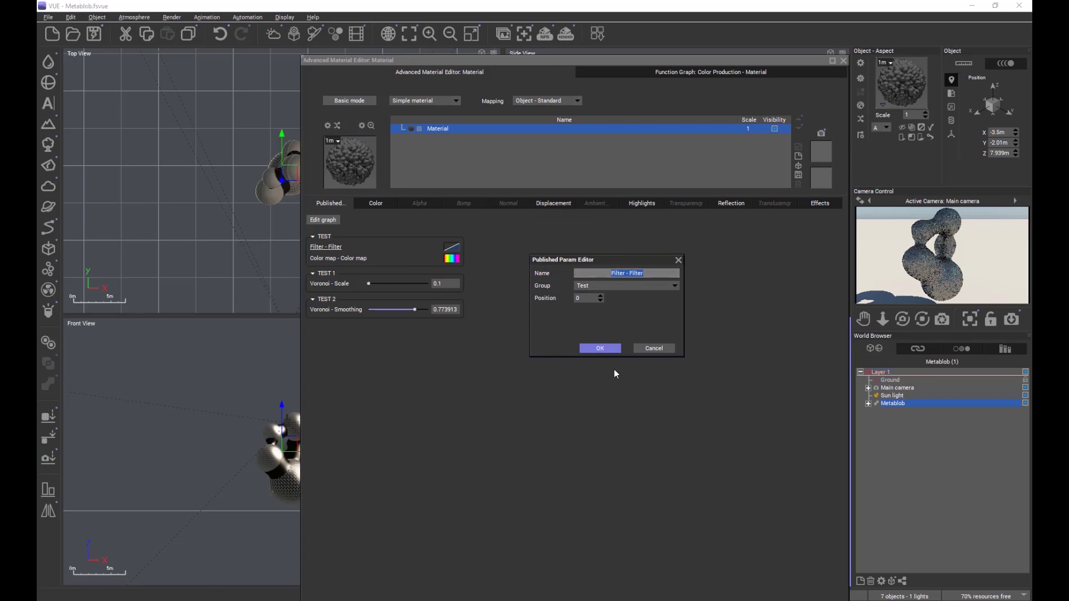
type("Test filter")
left_click(609, 285)
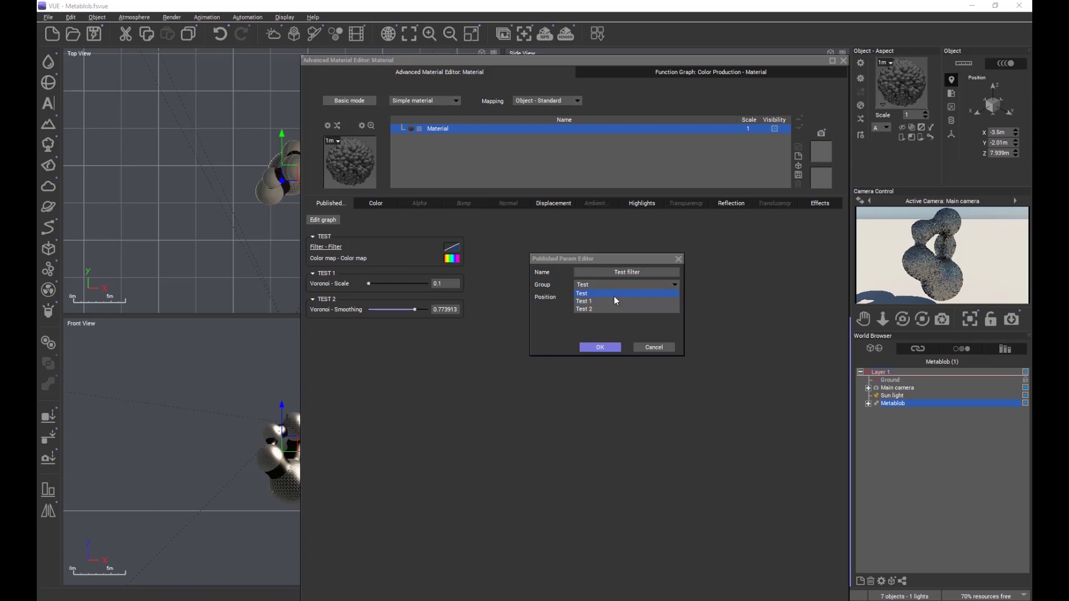
left_click(591, 302)
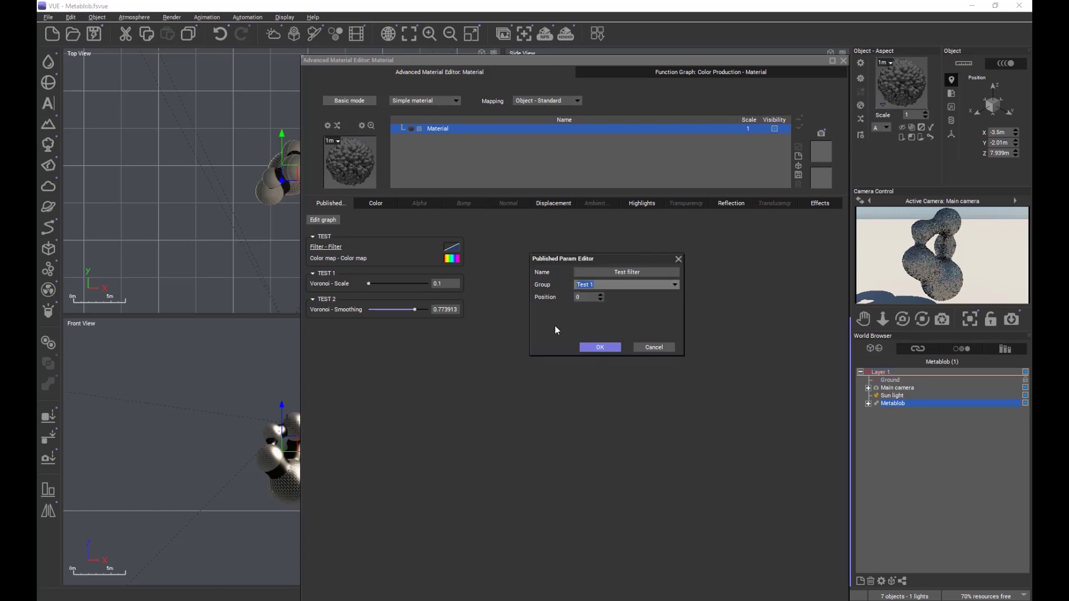
left_click(599, 347)
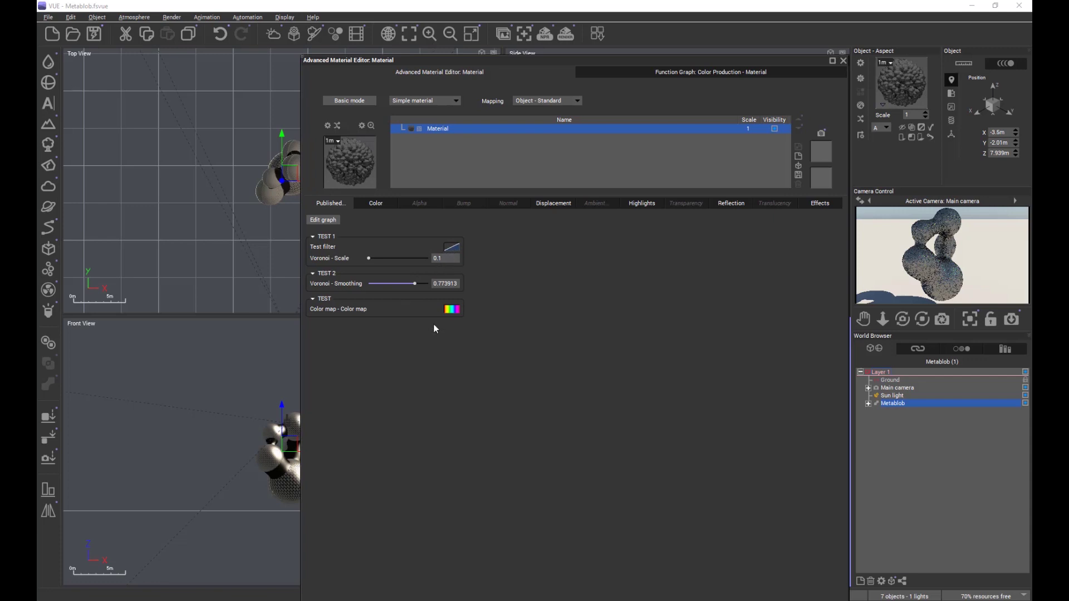
- Lower the Color map parameter's Position value in the Published Param Editor so TEST comes first
right_click(341, 310)
left_click(378, 315)
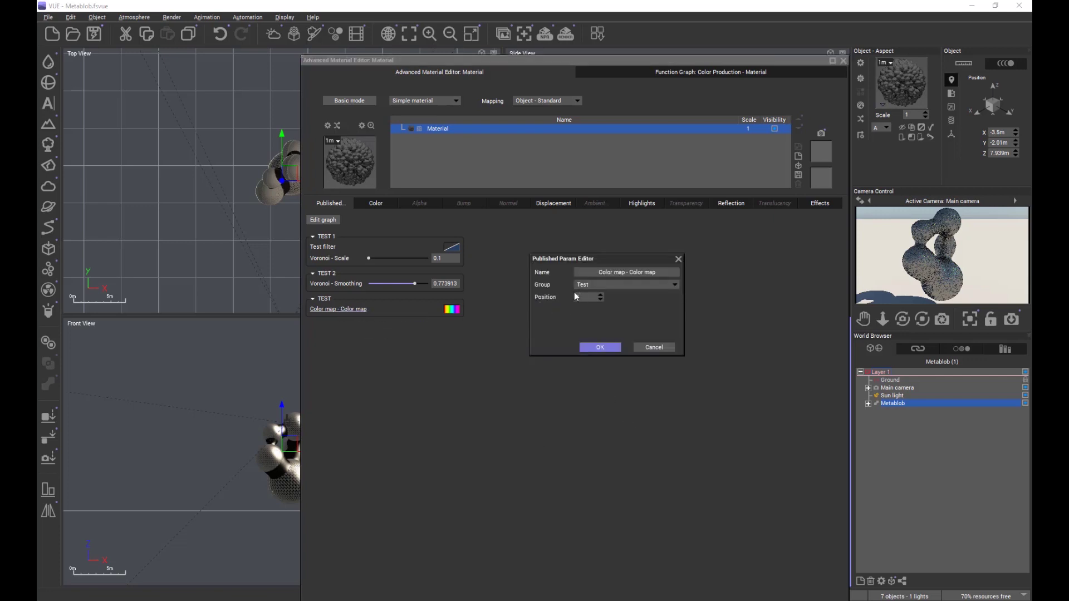
left_click(600, 295)
left_click(600, 299)
left_click(600, 299)
left_click(600, 347)
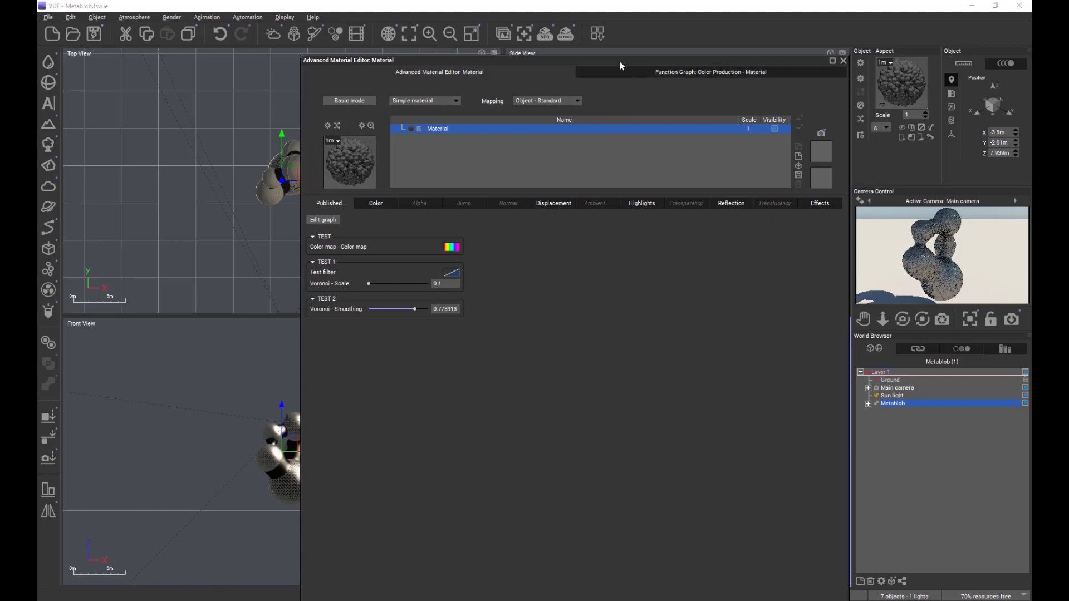
- Move the material editor window up and open the Color tab's function graph
left_click_drag(619, 60, 578, 21)
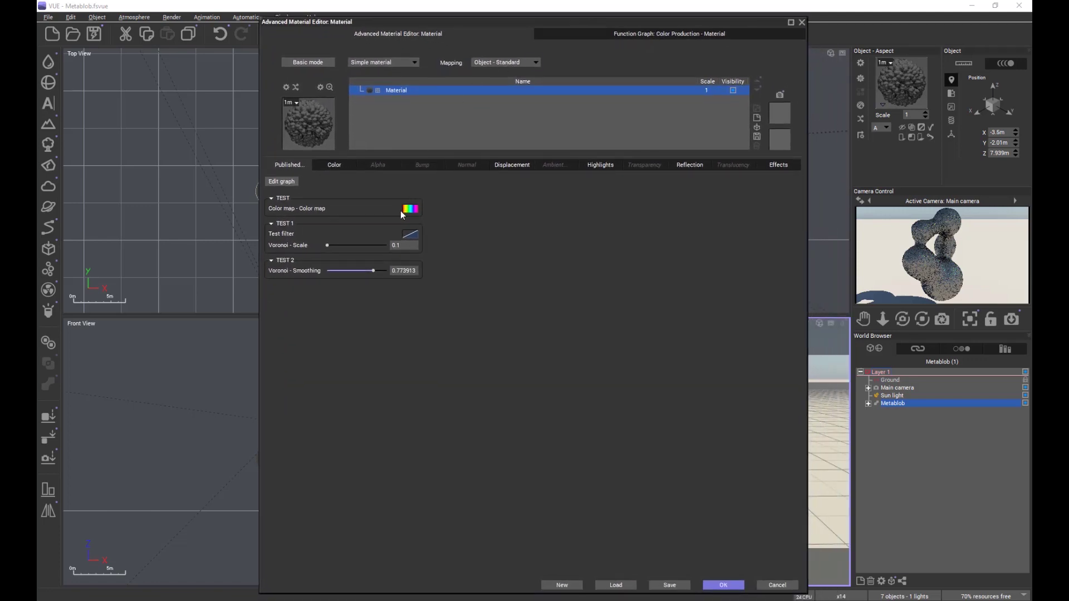
left_click(337, 165)
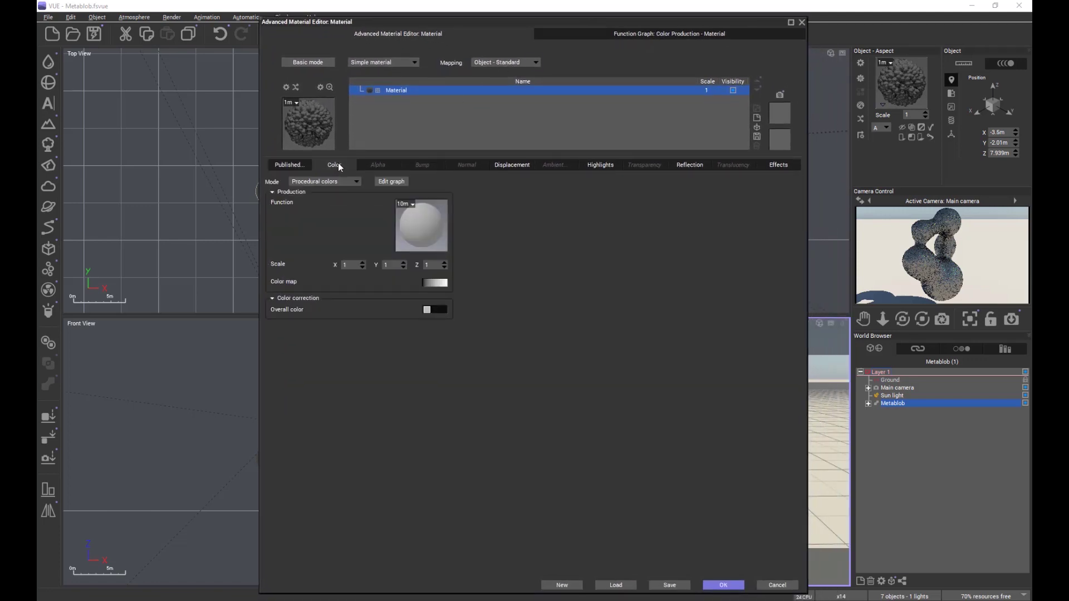
left_click(393, 181)
- Zoom out and raise the bottom Highlight size output node in line with the other outputs
scroll(629, 319, "down", 3)
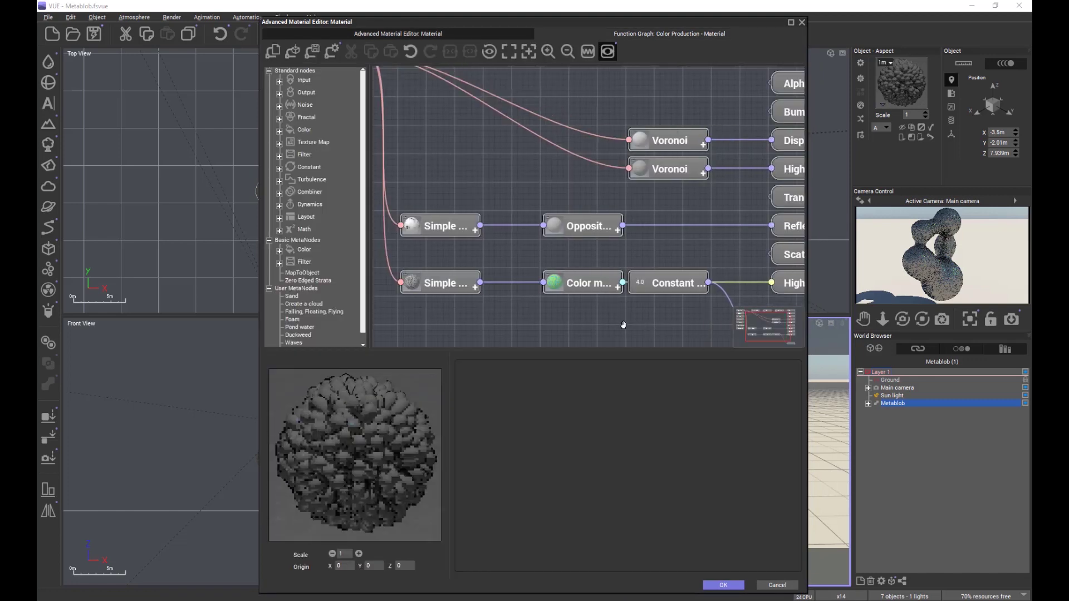
scroll(630, 319, "down", 2)
left_click_drag(535, 324, 529, 263)
left_click_drag(707, 285, 706, 256)
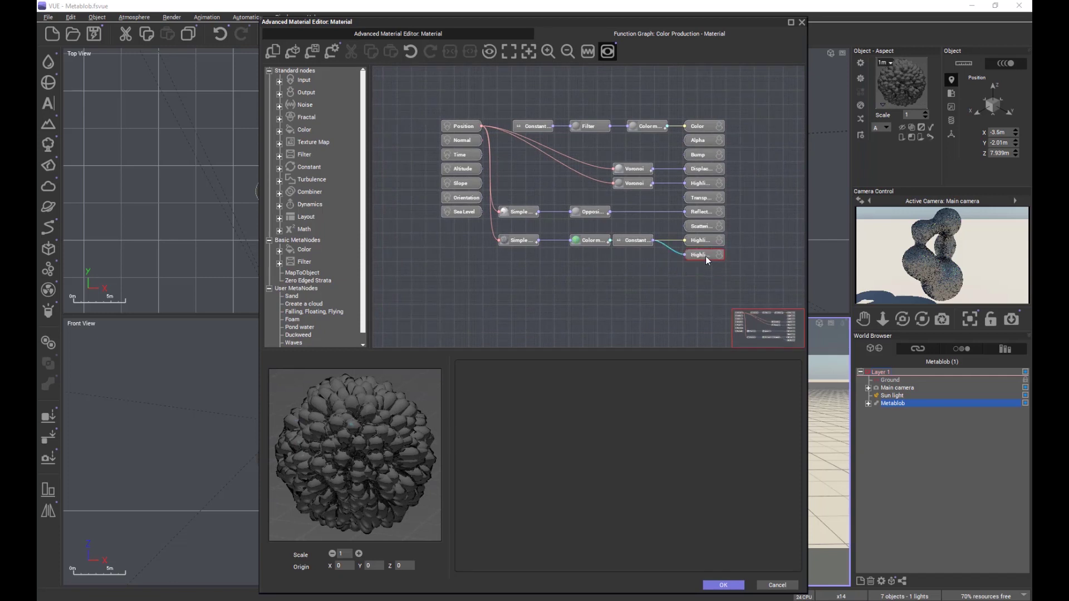
left_click_drag(589, 283, 595, 327)
scroll(591, 292, "up", 2)
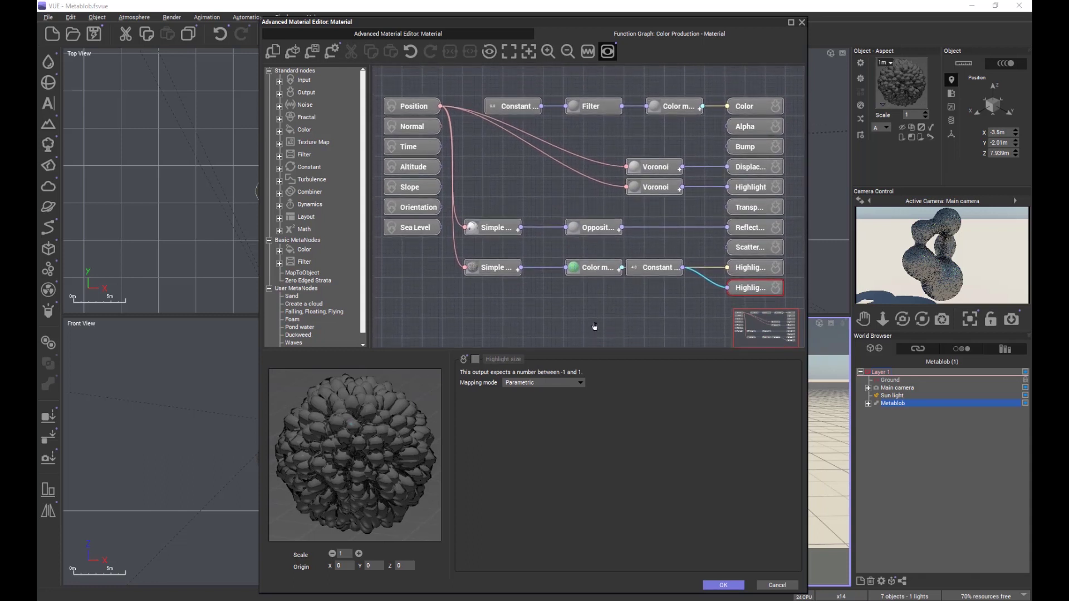